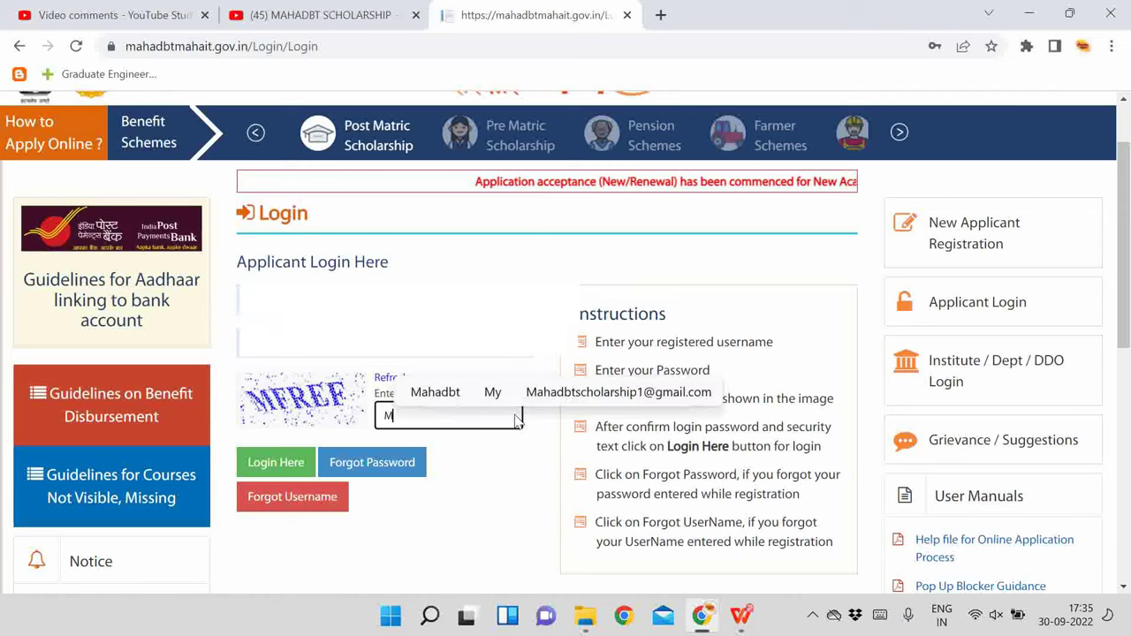
Complete the security text shown in the login image and log in to the applicant account
{"action": "type", "text": "REF"}
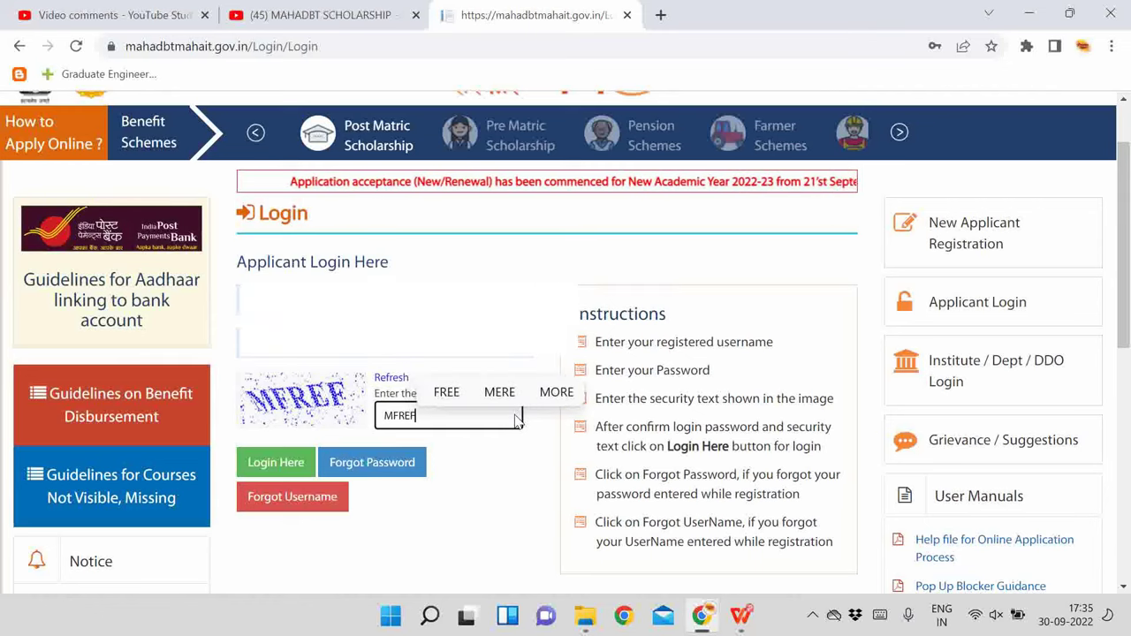
{"action": "key", "text": "Return"}
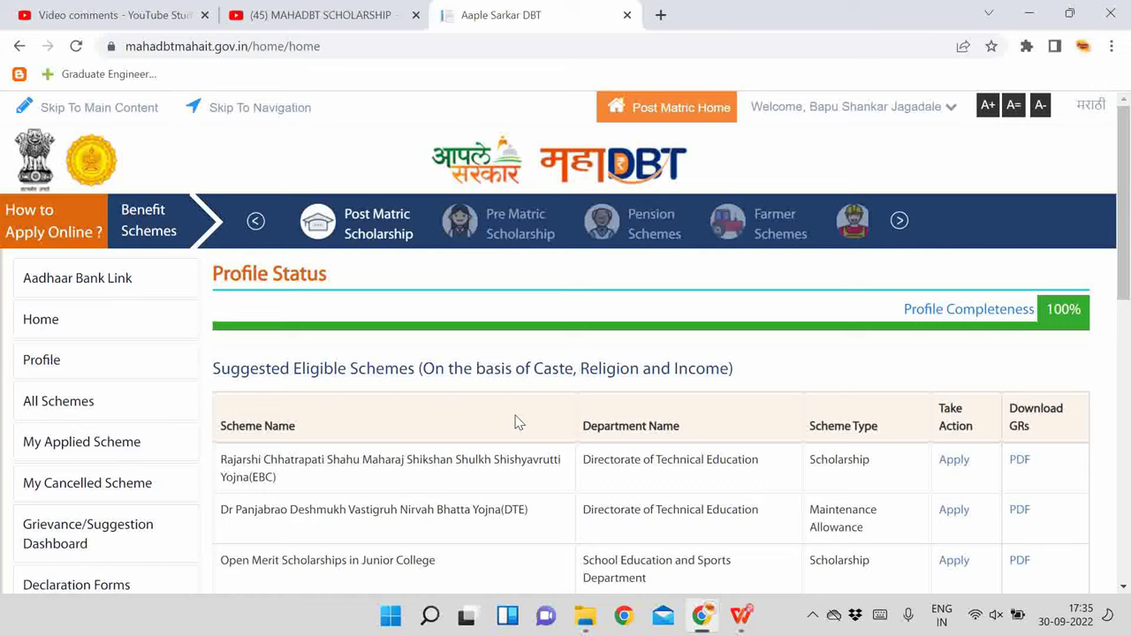
Open the applicant profile, dismiss the instructions notice, and go to the Hostel Details section
{"action": "left_click", "coordinate": [42, 361]}
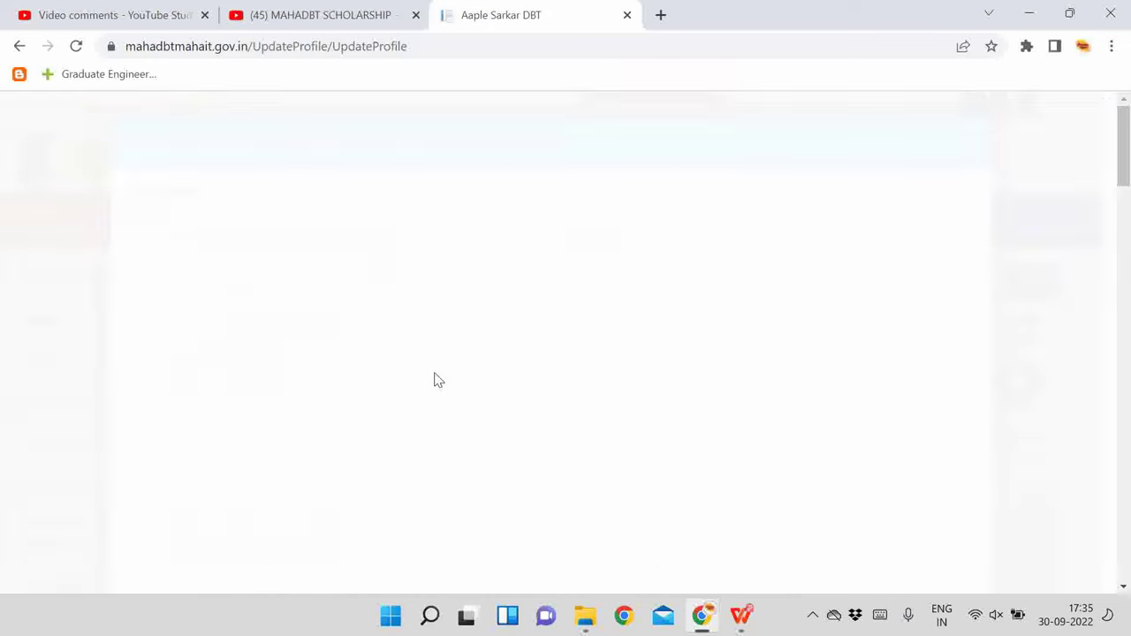
{"action": "scroll", "coordinate": [434, 380], "scroll_direction": "down", "scroll_amount": 10}
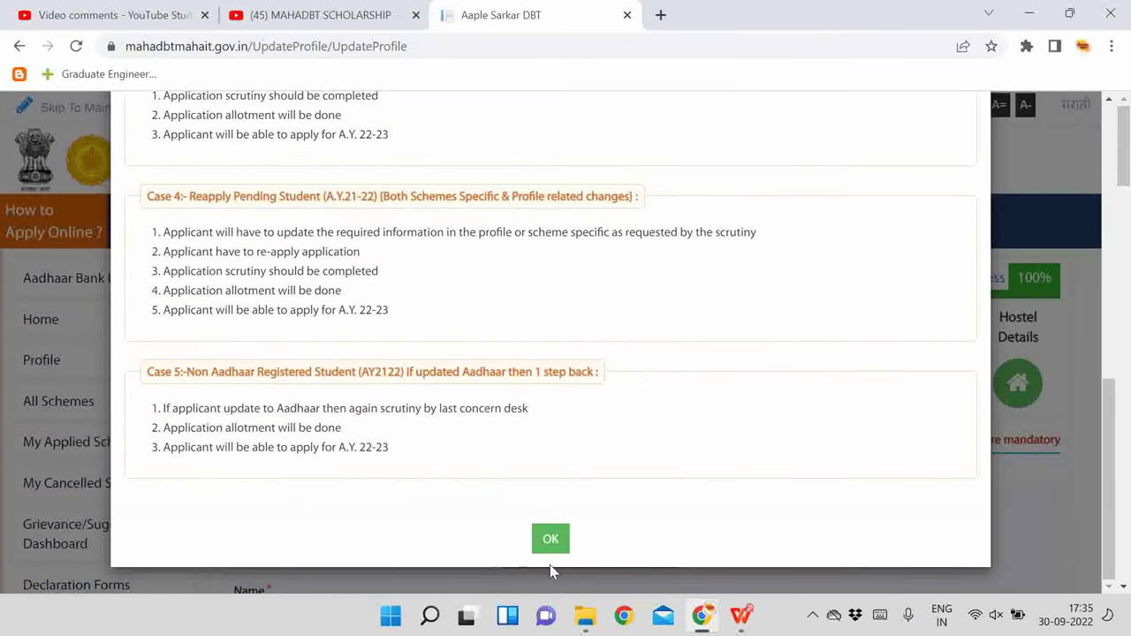
{"action": "left_click", "coordinate": [550, 539]}
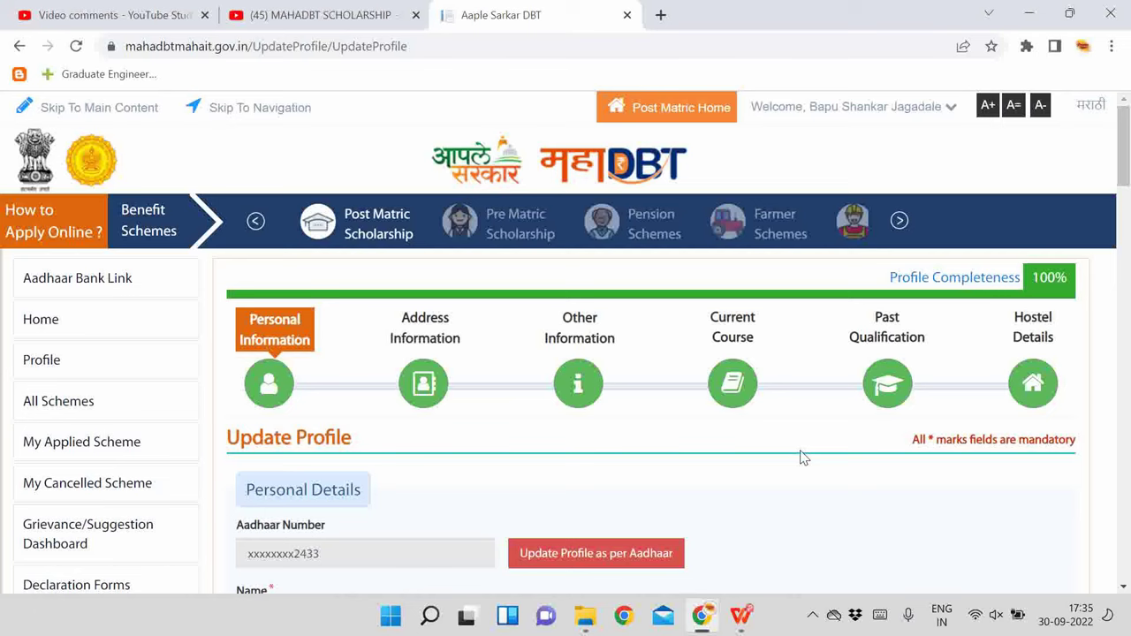
{"action": "left_click", "coordinate": [1015, 387]}
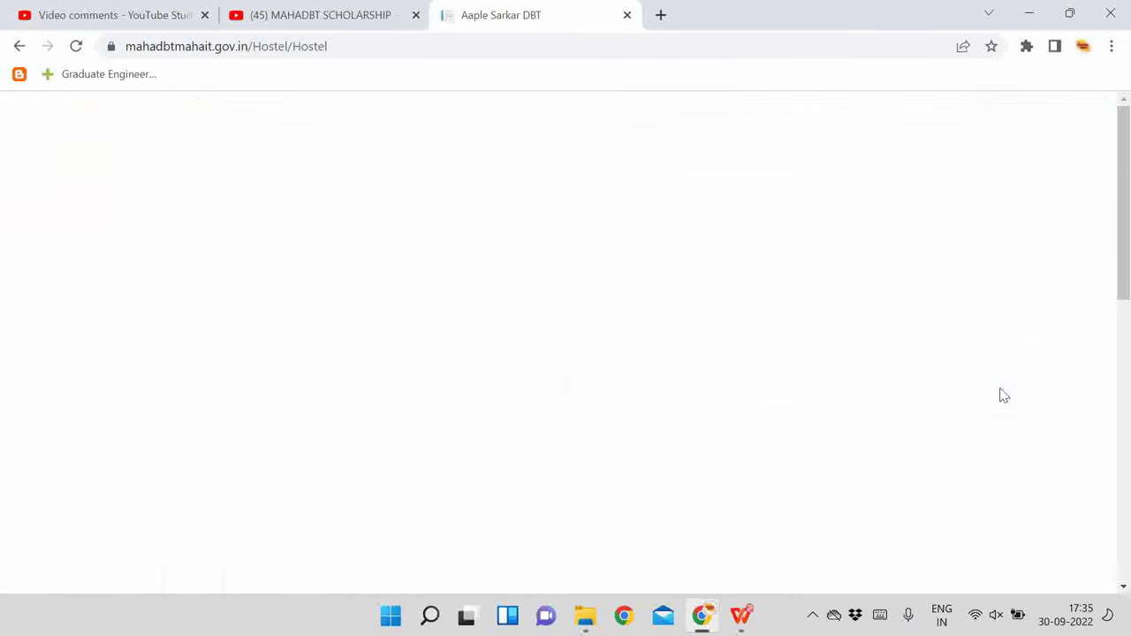
{"action": "scroll", "coordinate": [808, 442], "scroll_direction": "down", "scroll_amount": 3}
{"action": "scroll", "coordinate": [743, 410], "scroll_direction": "down", "scroll_amount": 2}
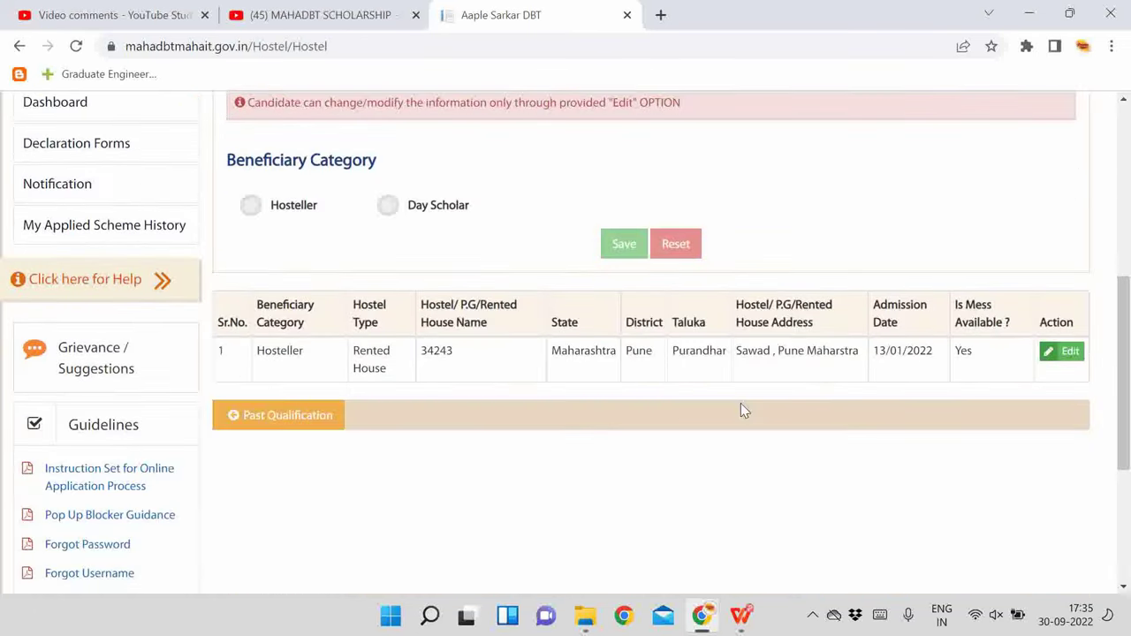
{"action": "scroll", "coordinate": [566, 398], "scroll_direction": "up", "scroll_amount": 1}
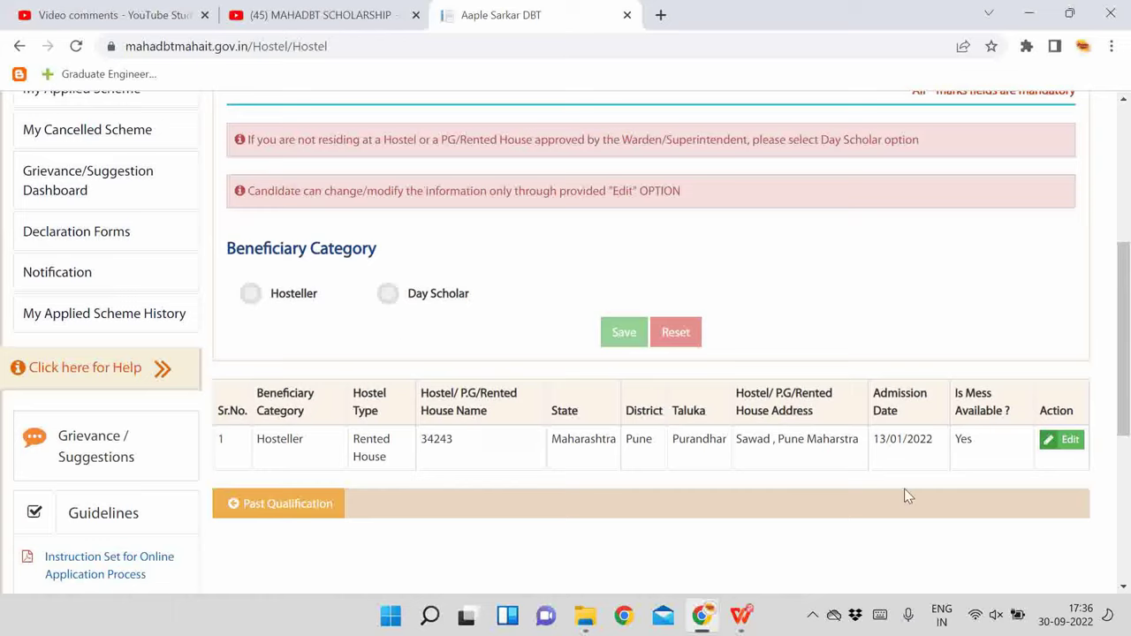
Open the saved hosteller record for editing and choose Rented House as the hostel type
{"action": "left_click", "coordinate": [1057, 447]}
{"action": "left_click", "coordinate": [649, 147]}
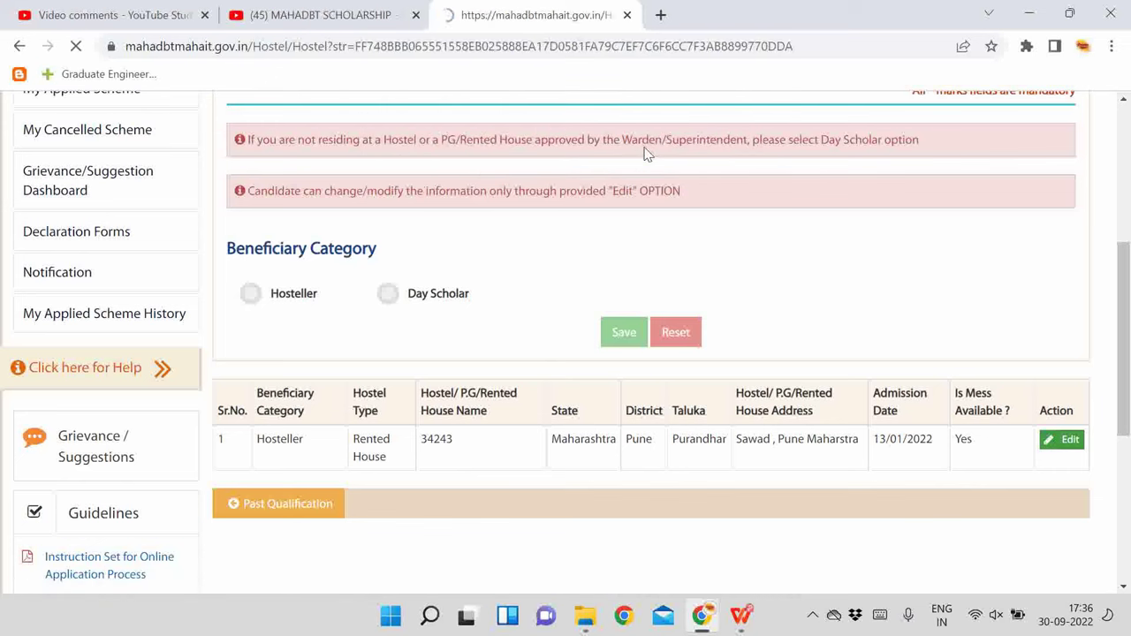
{"action": "scroll", "coordinate": [649, 265], "scroll_direction": "down", "scroll_amount": 3}
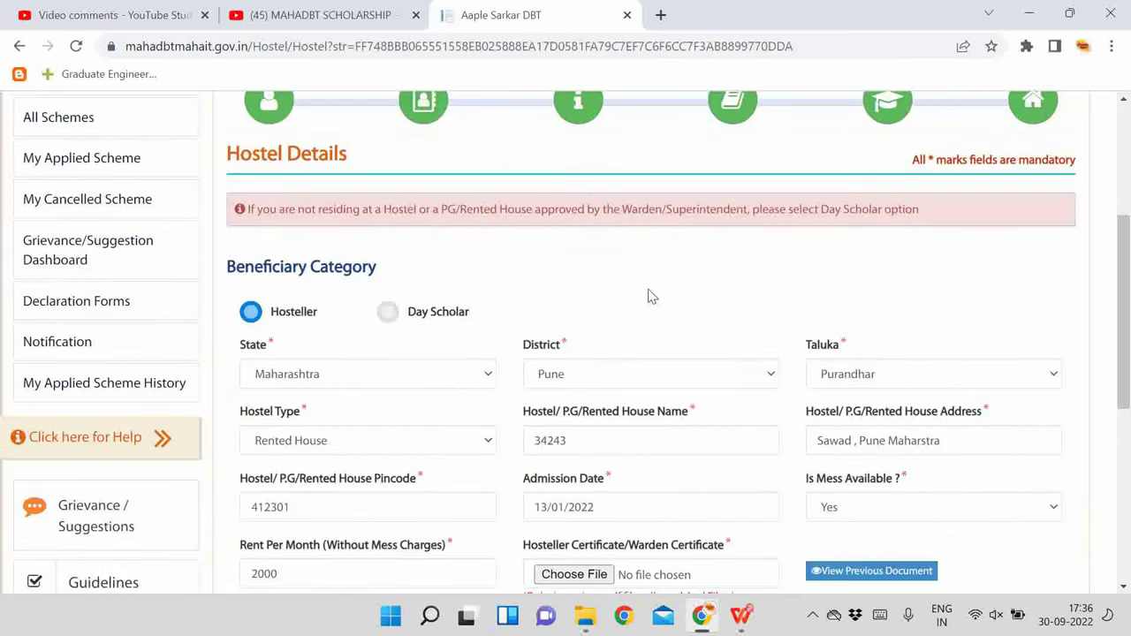
{"action": "scroll", "coordinate": [648, 296], "scroll_direction": "down", "scroll_amount": 1}
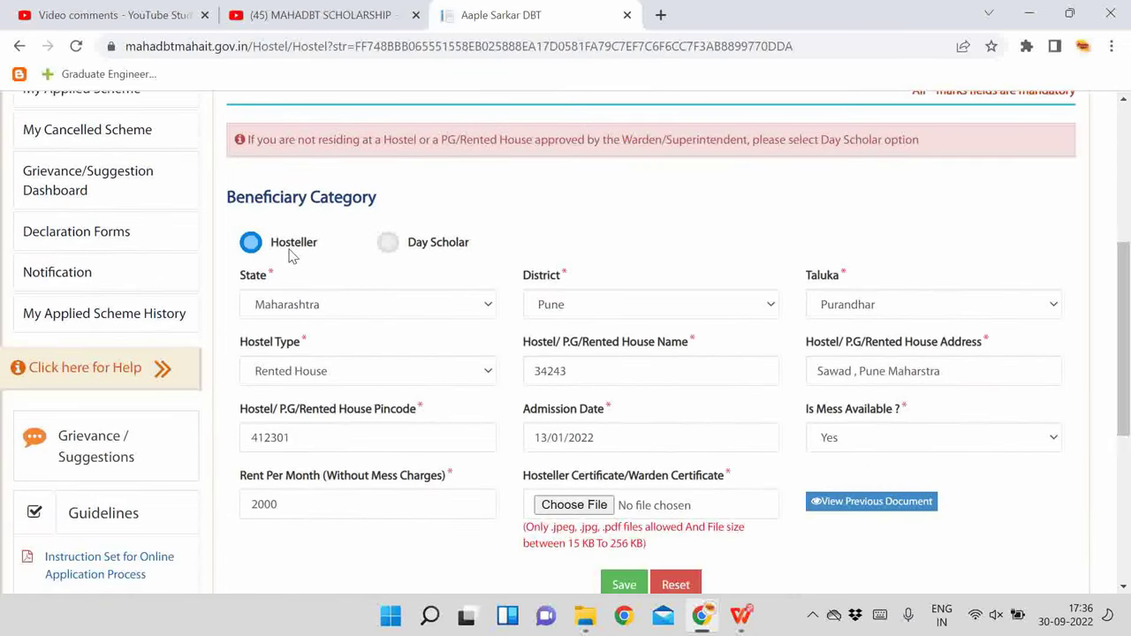
{"action": "scroll", "coordinate": [295, 260], "scroll_direction": "down", "scroll_amount": 1}
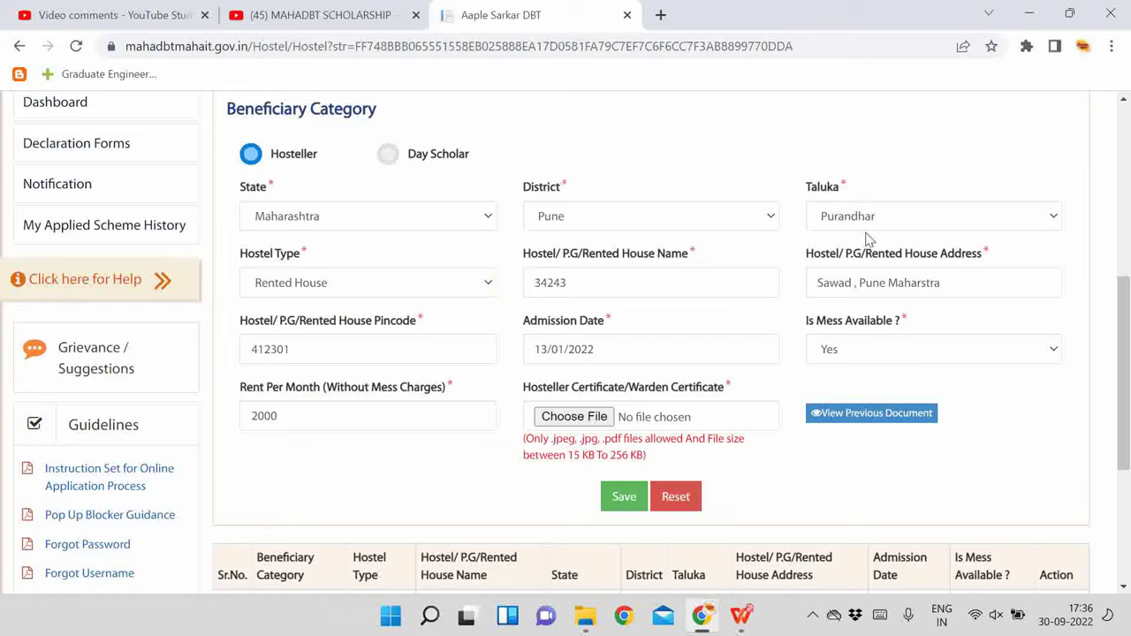
{"action": "left_click", "coordinate": [328, 288]}
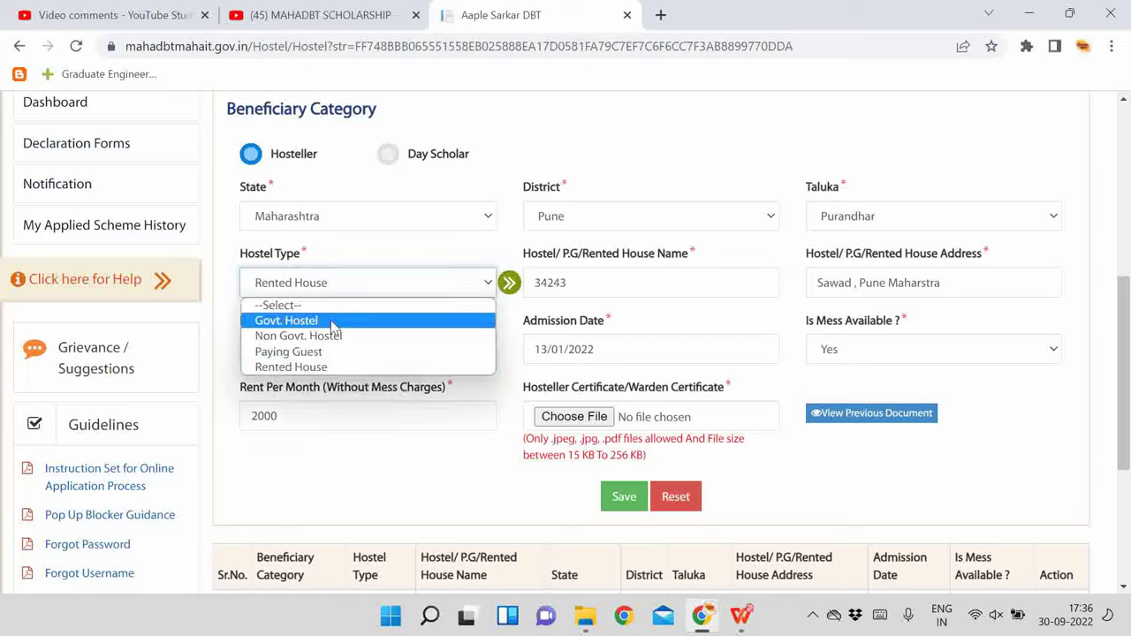
{"action": "left_click", "coordinate": [323, 367]}
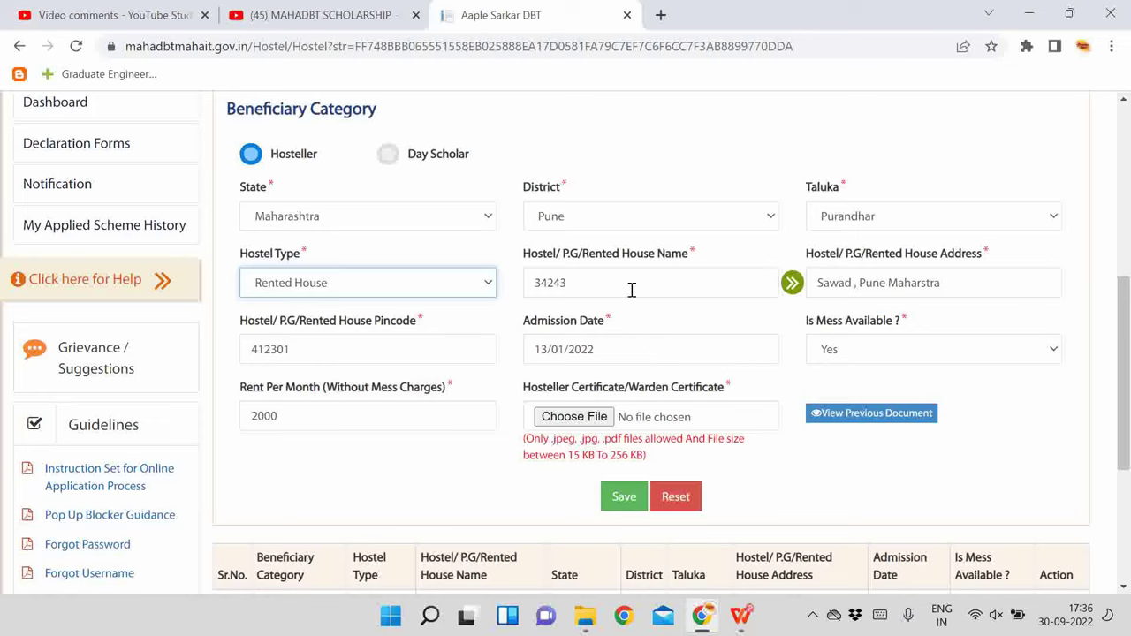
Set the hostel admission date to 26/07/2022
{"action": "scroll", "coordinate": [629, 290], "scroll_direction": "down", "scroll_amount": 1}
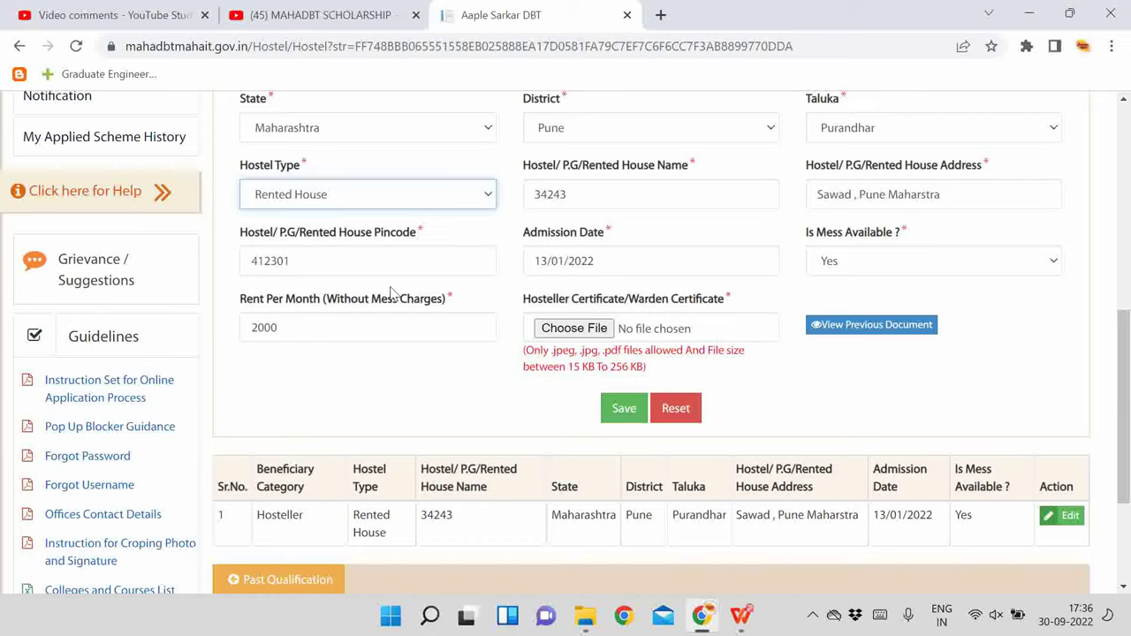
{"action": "left_click", "coordinate": [656, 256]}
{"action": "scroll", "coordinate": [656, 256], "scroll_direction": "up", "scroll_amount": 1}
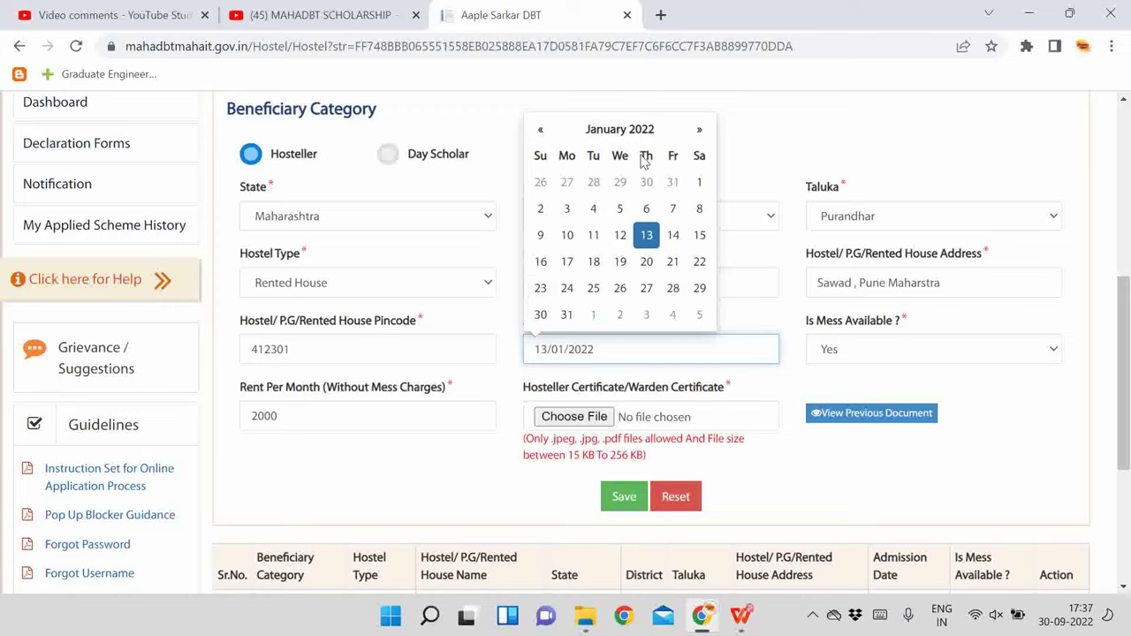
{"action": "left_click", "coordinate": [610, 131]}
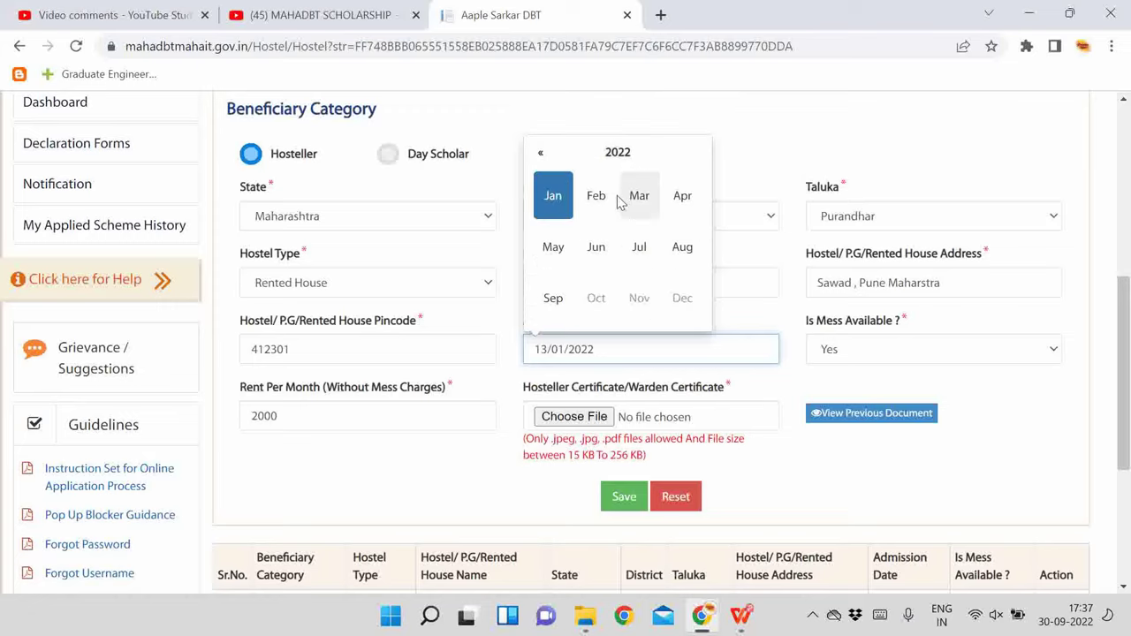
{"action": "left_click", "coordinate": [639, 249]}
{"action": "left_click", "coordinate": [592, 289]}
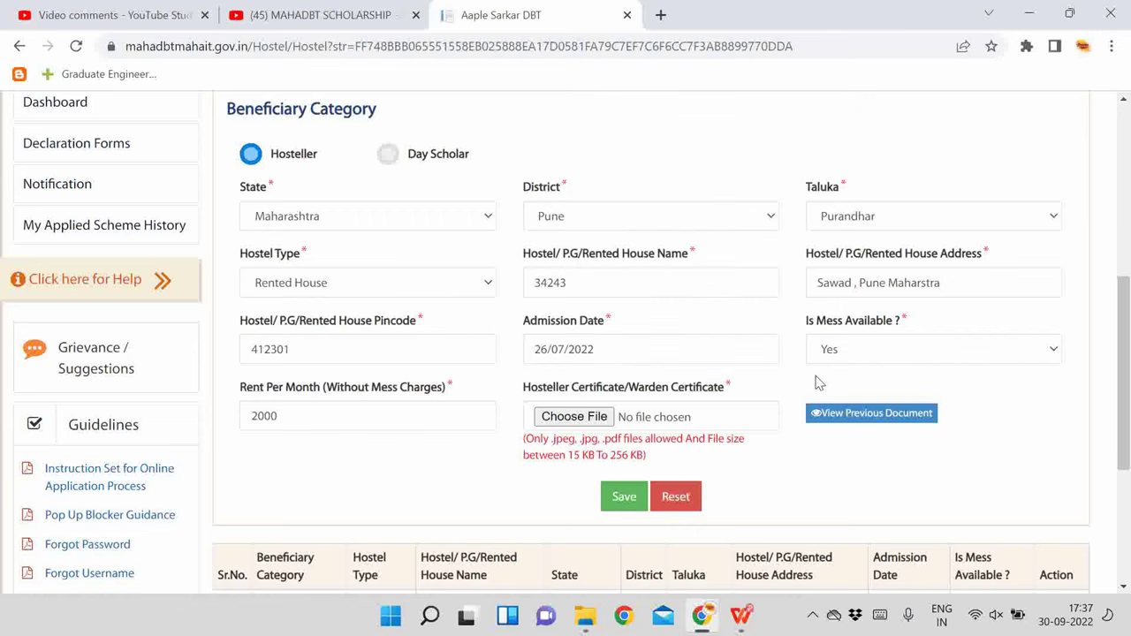
Save the edited hostel details and dismiss the confirmation message
{"action": "scroll", "coordinate": [782, 350], "scroll_direction": "down", "scroll_amount": 1}
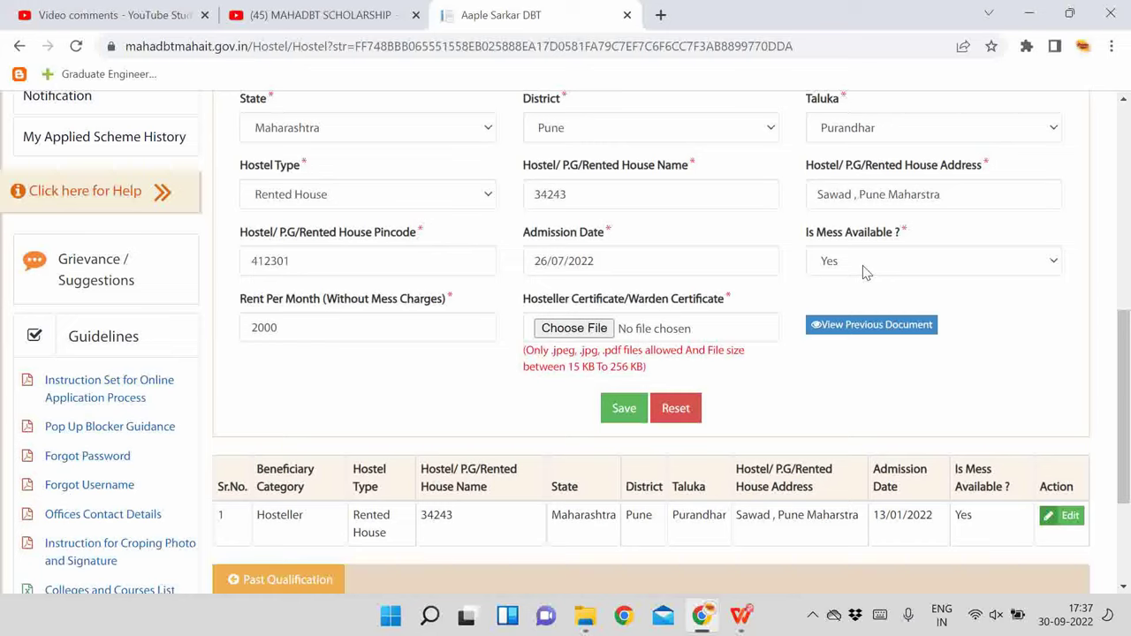
{"action": "left_click", "coordinate": [255, 322]}
{"action": "left_click", "coordinate": [624, 411]}
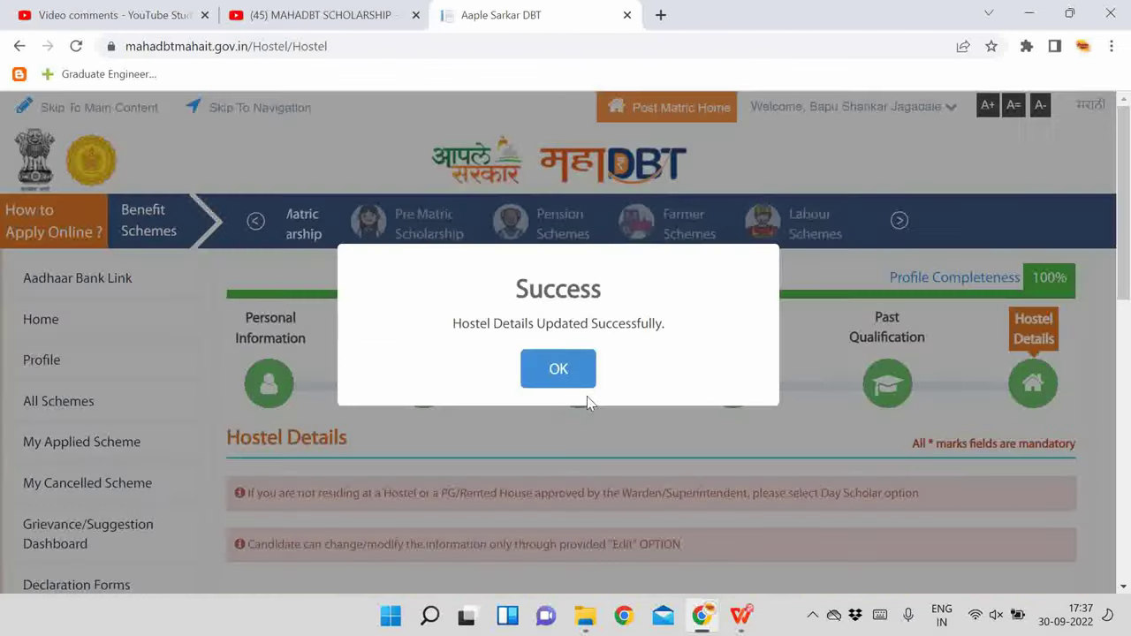
{"action": "left_click", "coordinate": [570, 382]}
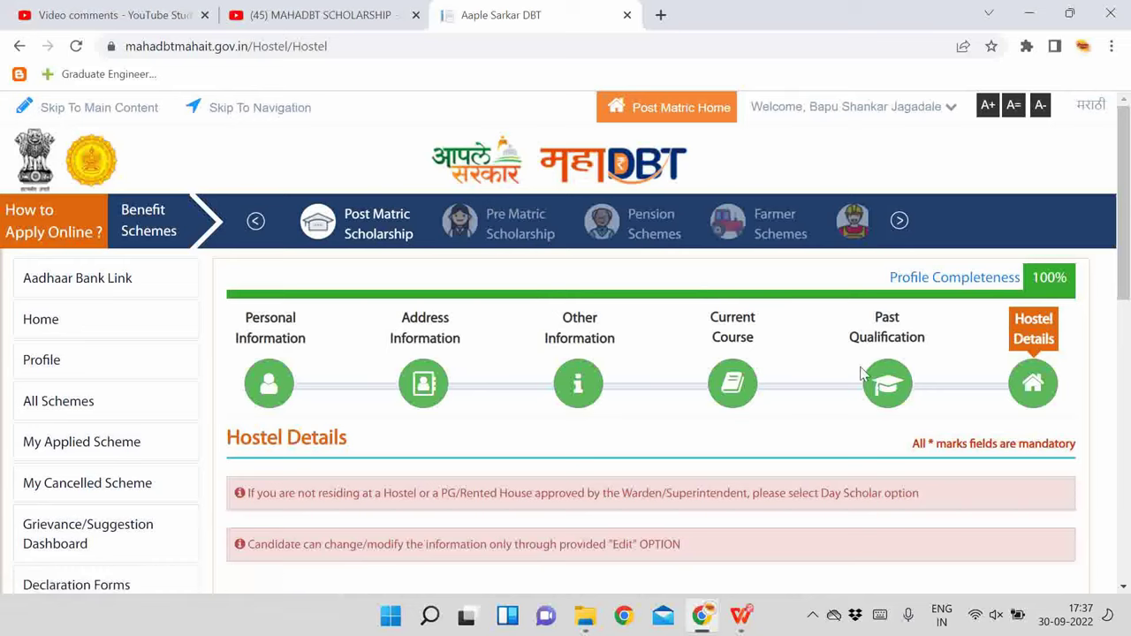
Search all schemes for Dr Panjabrao Deshmukh Vastigruh Nirvah Bhatta Yojna(DTE) under the Directorate of Technical Education
{"action": "left_click", "coordinate": [119, 417]}
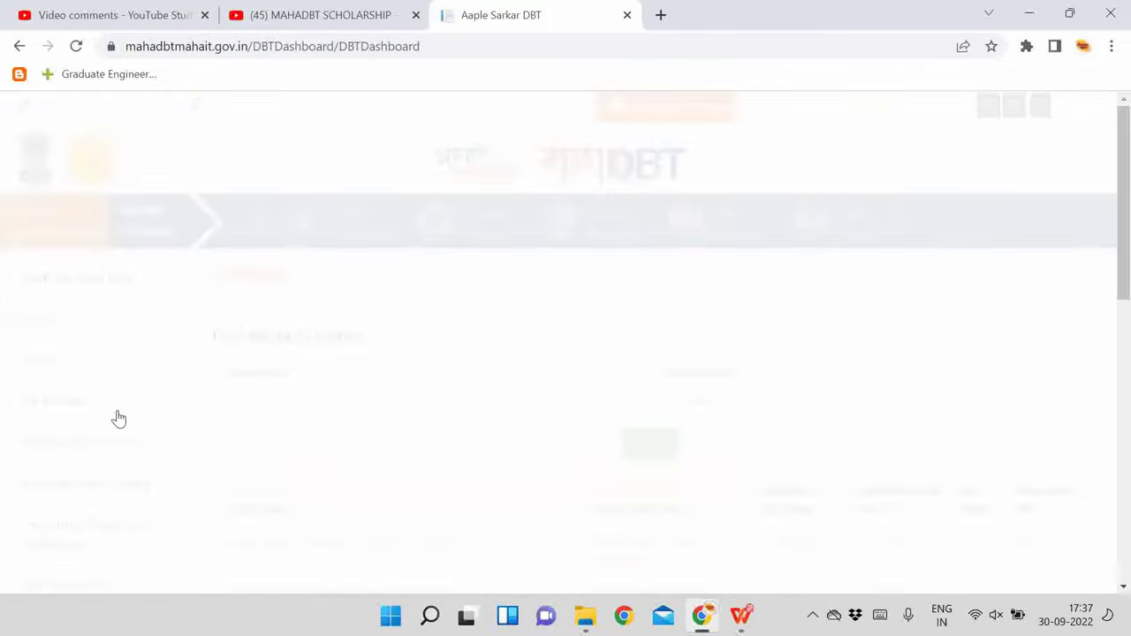
{"action": "scroll", "coordinate": [132, 407], "scroll_direction": "down", "scroll_amount": 1}
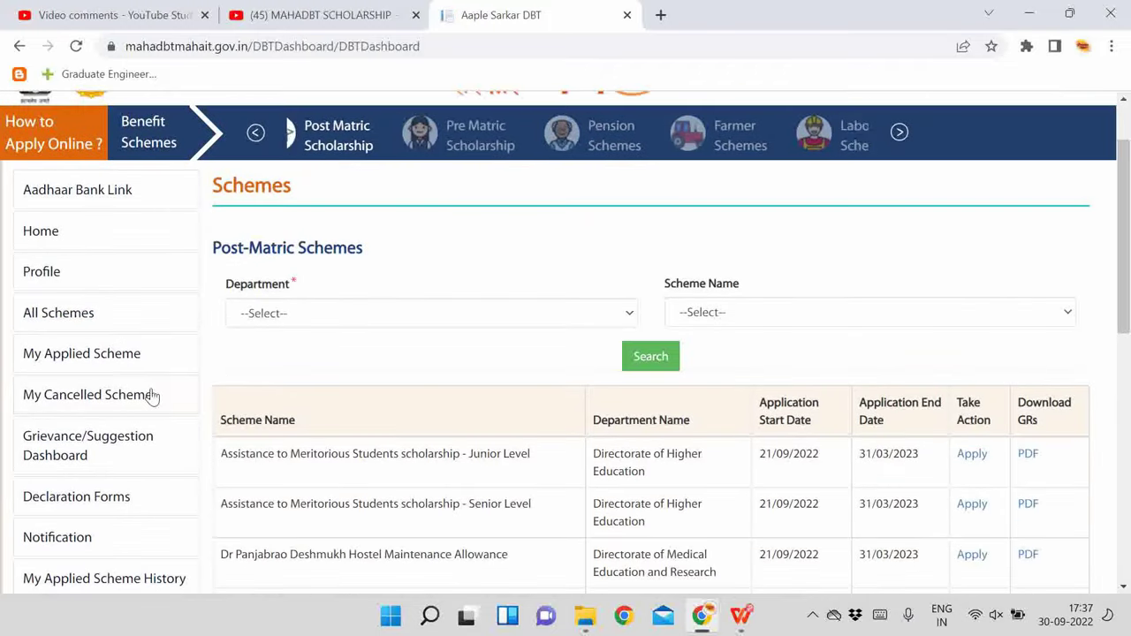
{"action": "left_click", "coordinate": [333, 321]}
{"action": "scroll", "coordinate": [332, 327], "scroll_direction": "down", "scroll_amount": 1}
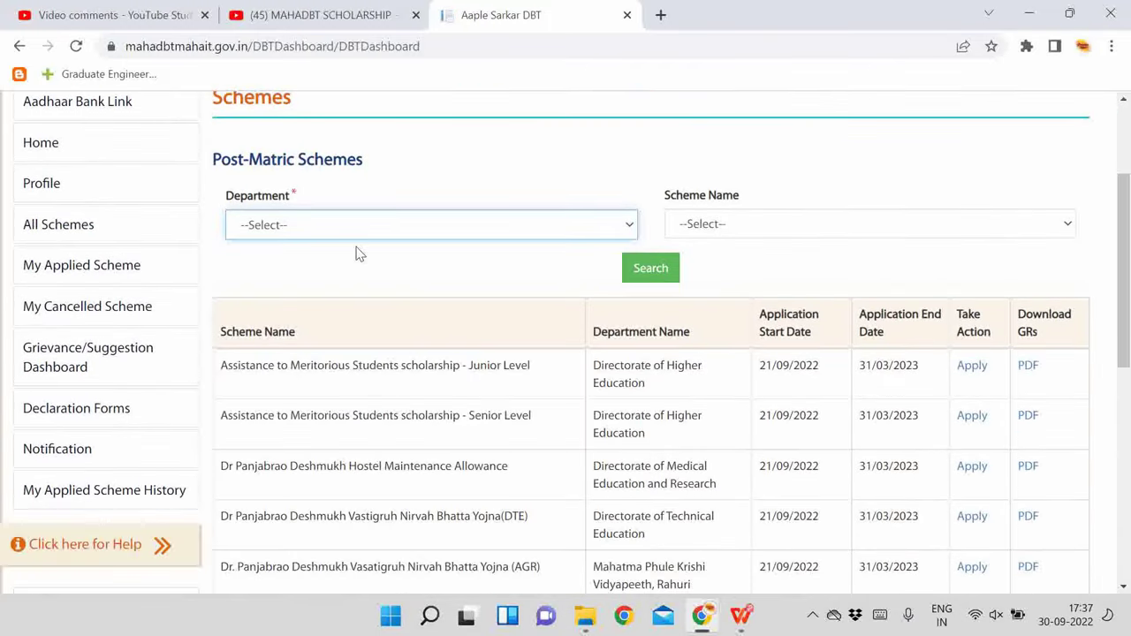
{"action": "left_click", "coordinate": [354, 237]}
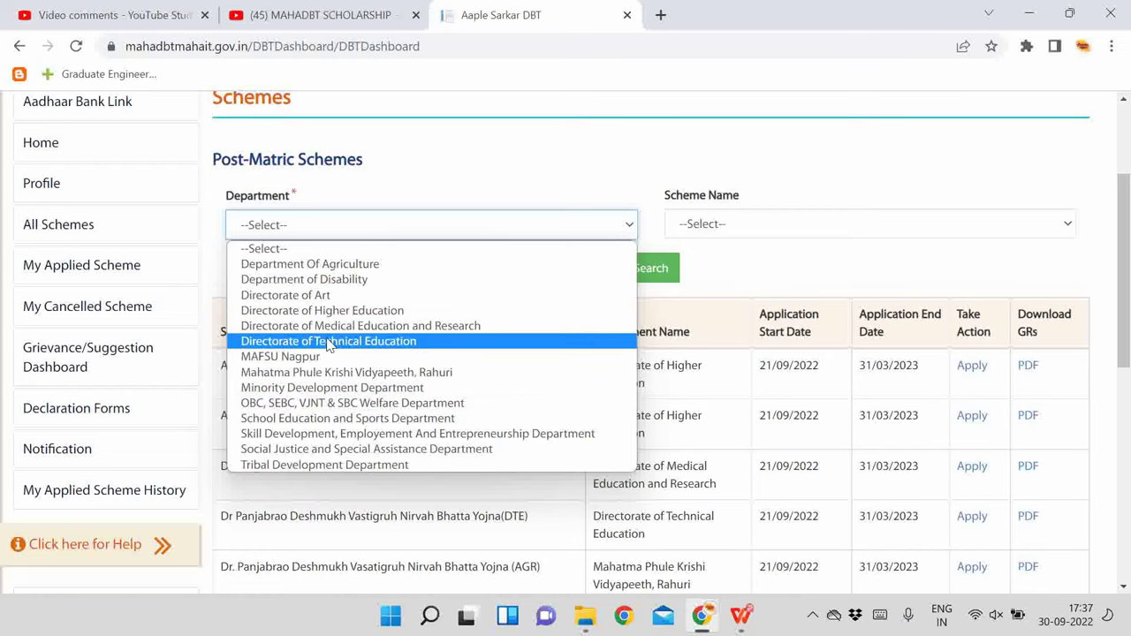
{"action": "left_click", "coordinate": [328, 341]}
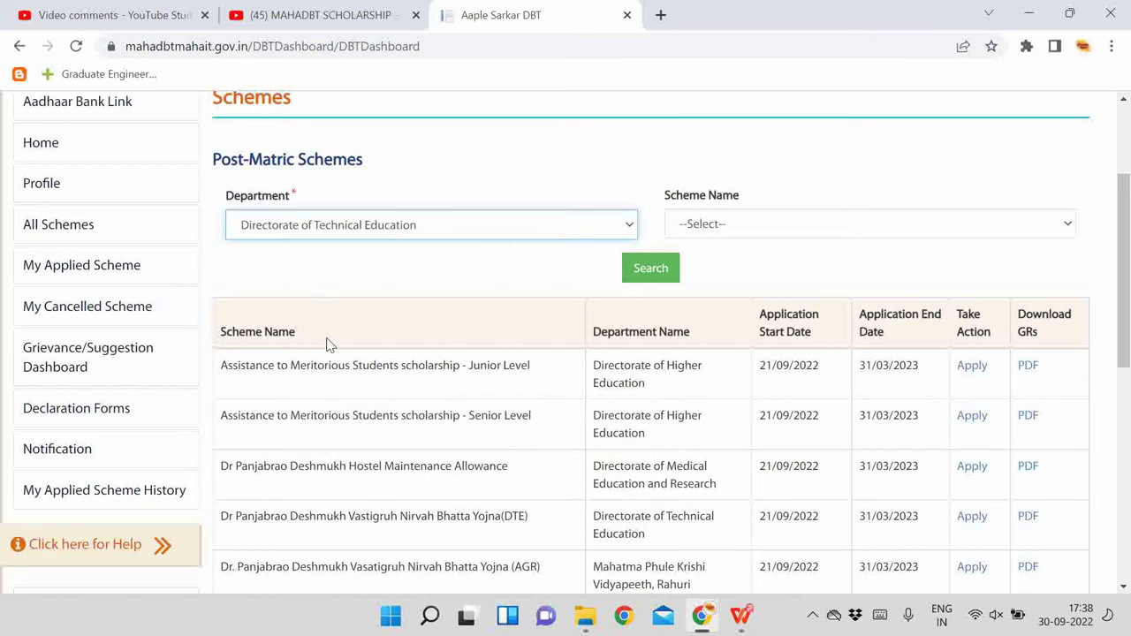
{"action": "left_click", "coordinate": [718, 239]}
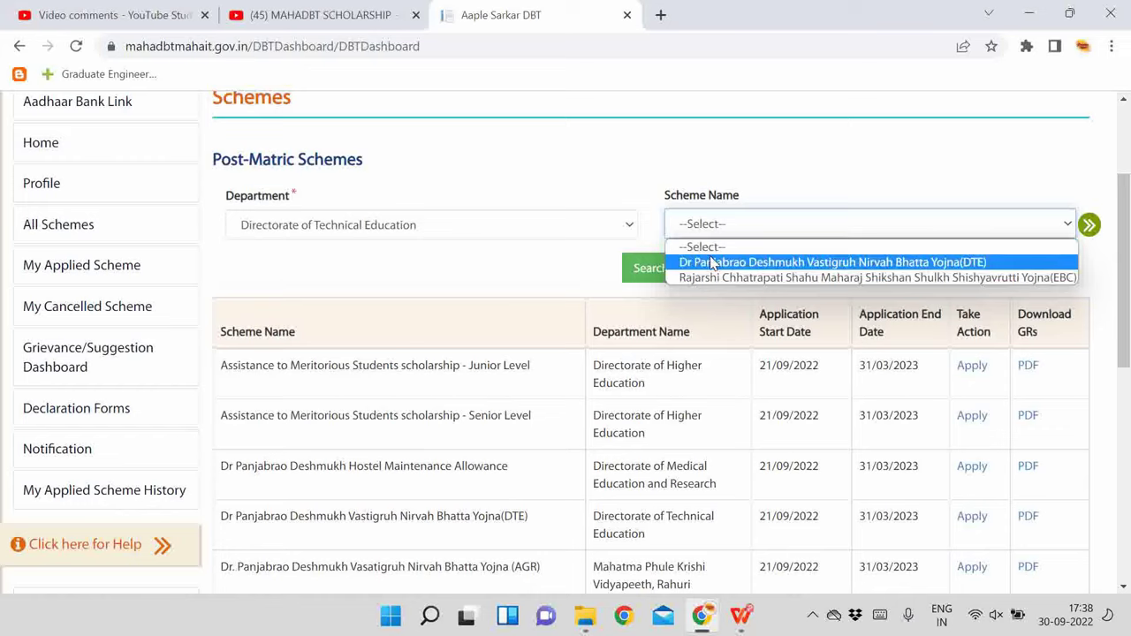
{"action": "left_click", "coordinate": [713, 263]}
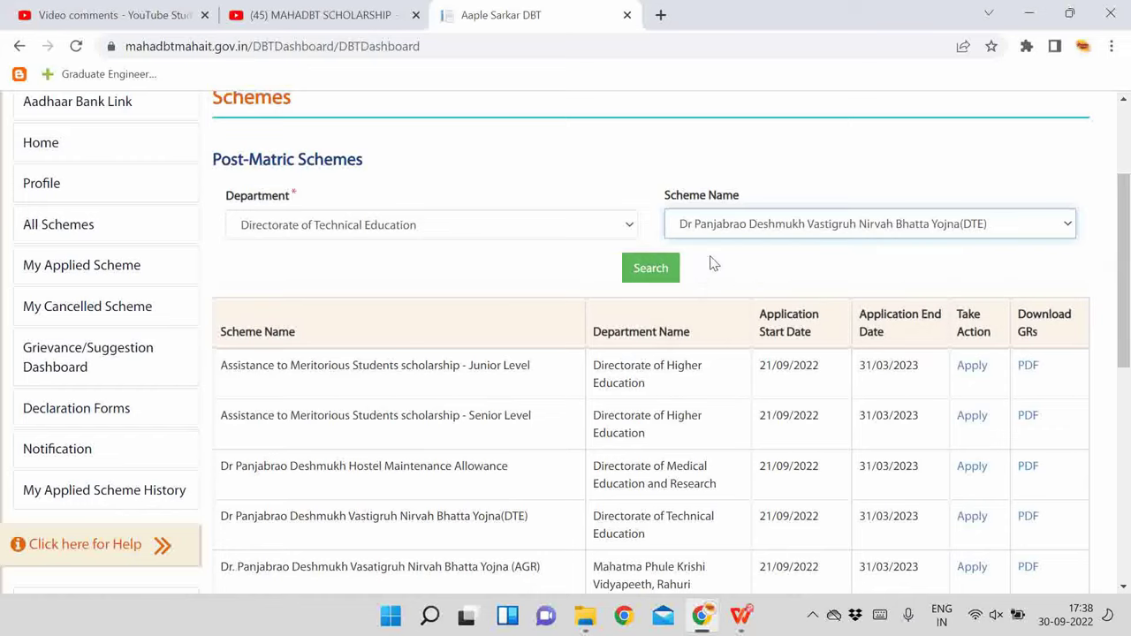
{"action": "left_click", "coordinate": [646, 271]}
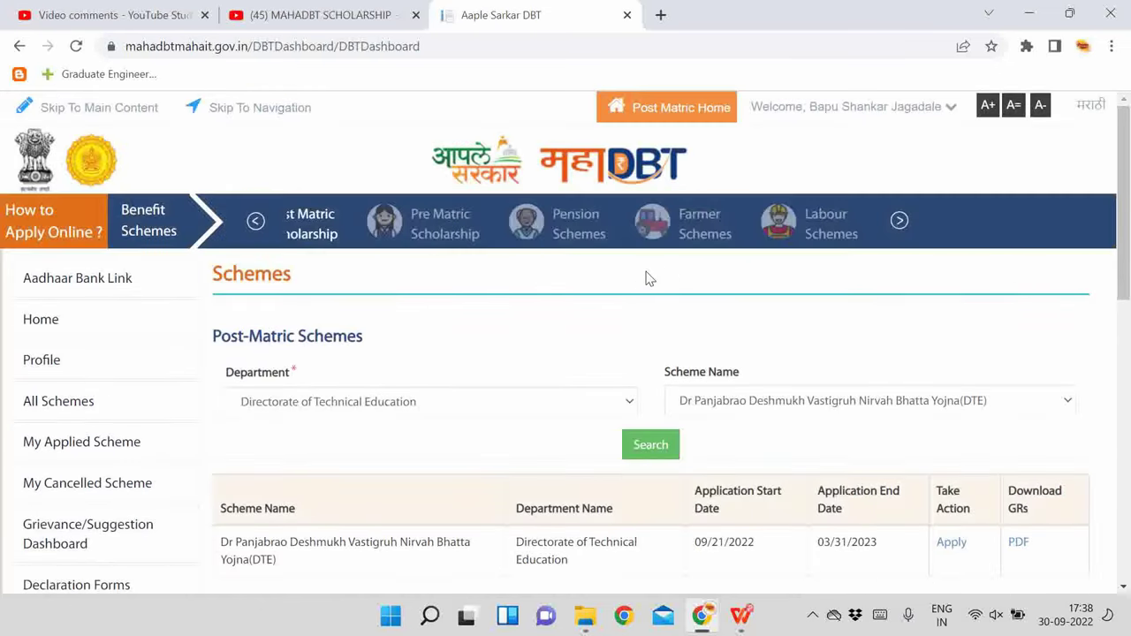
{"action": "scroll", "coordinate": [646, 275], "scroll_direction": "down", "scroll_amount": 3}
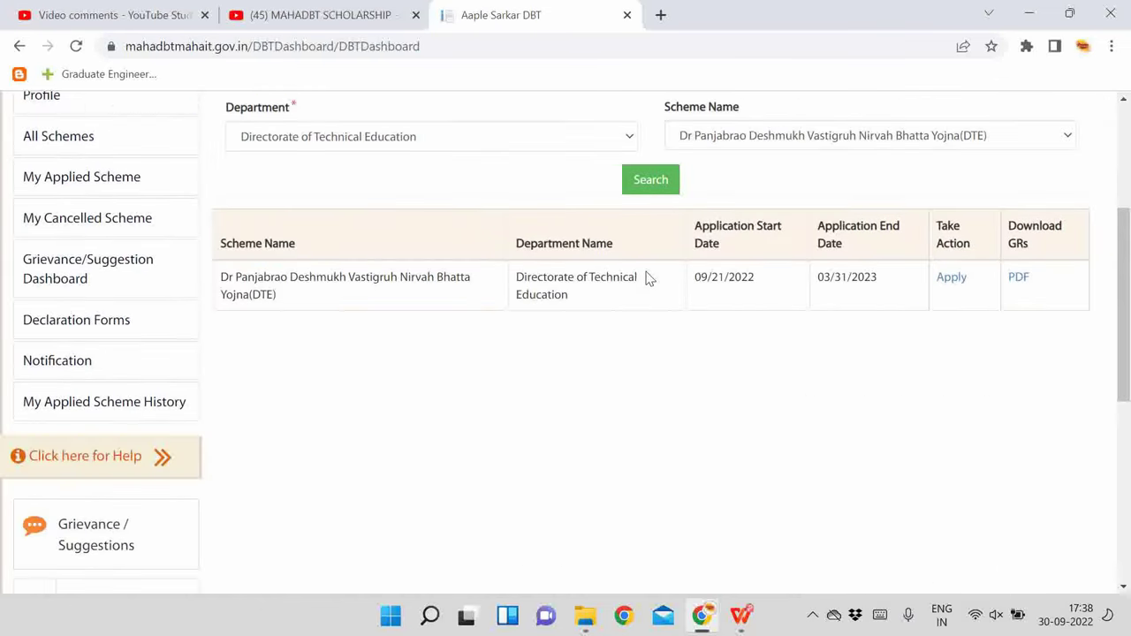
Start an application for the listed hostel allowance scheme and answer Yes to it being a renewal application
{"action": "left_click", "coordinate": [962, 287]}
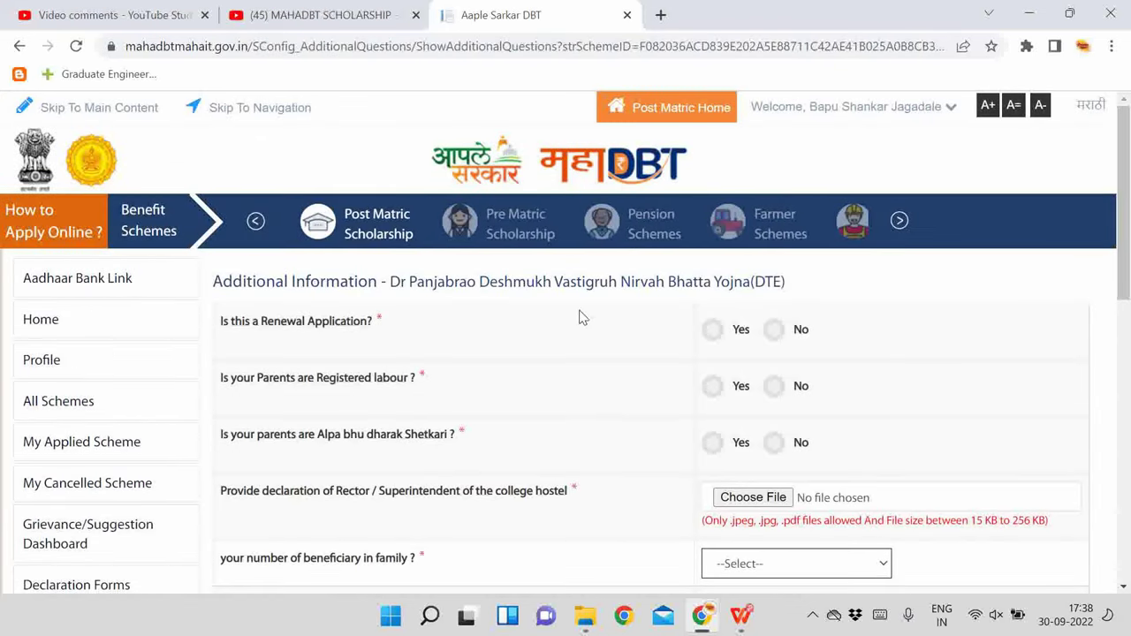
{"action": "scroll", "coordinate": [582, 317], "scroll_direction": "down", "scroll_amount": 1}
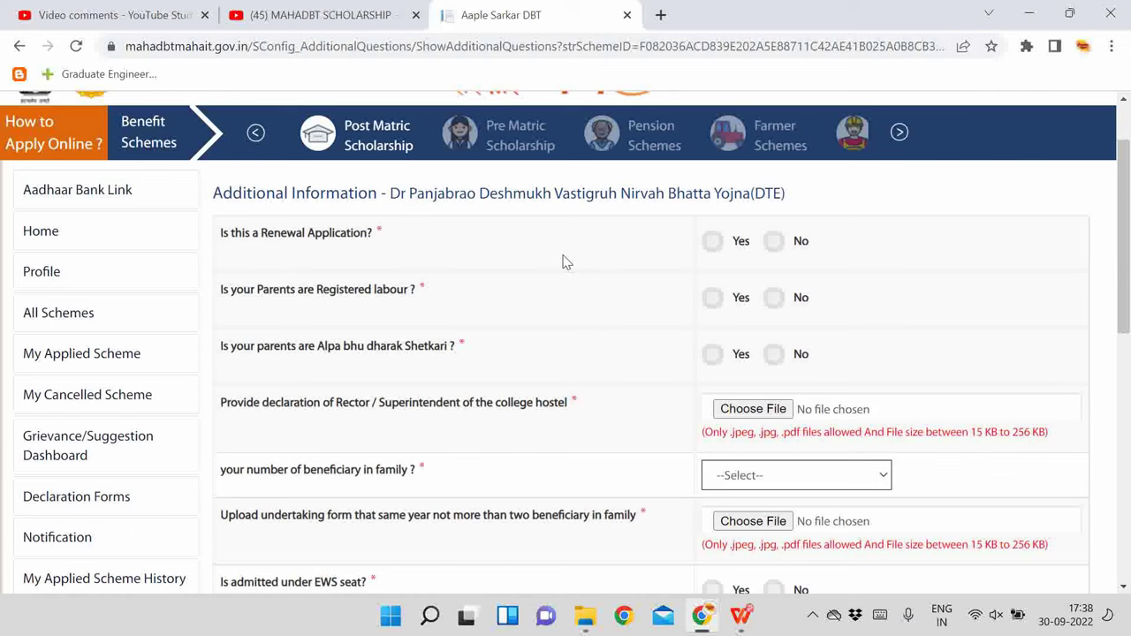
{"action": "scroll", "coordinate": [566, 262], "scroll_direction": "down", "scroll_amount": 1}
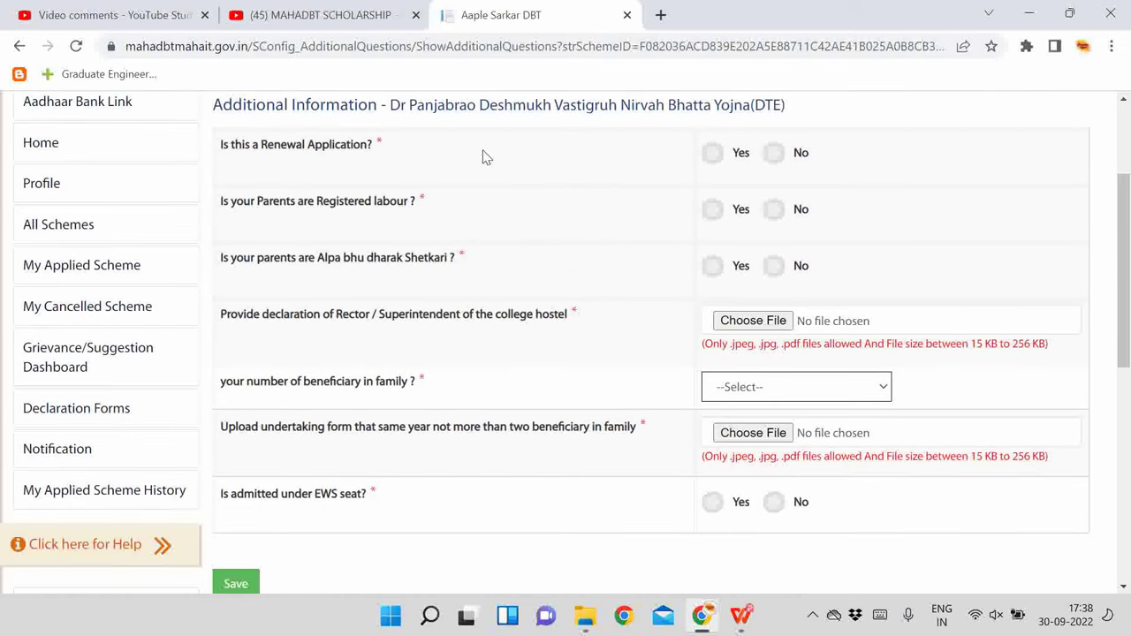
{"action": "scroll", "coordinate": [594, 205], "scroll_direction": "up", "scroll_amount": 1}
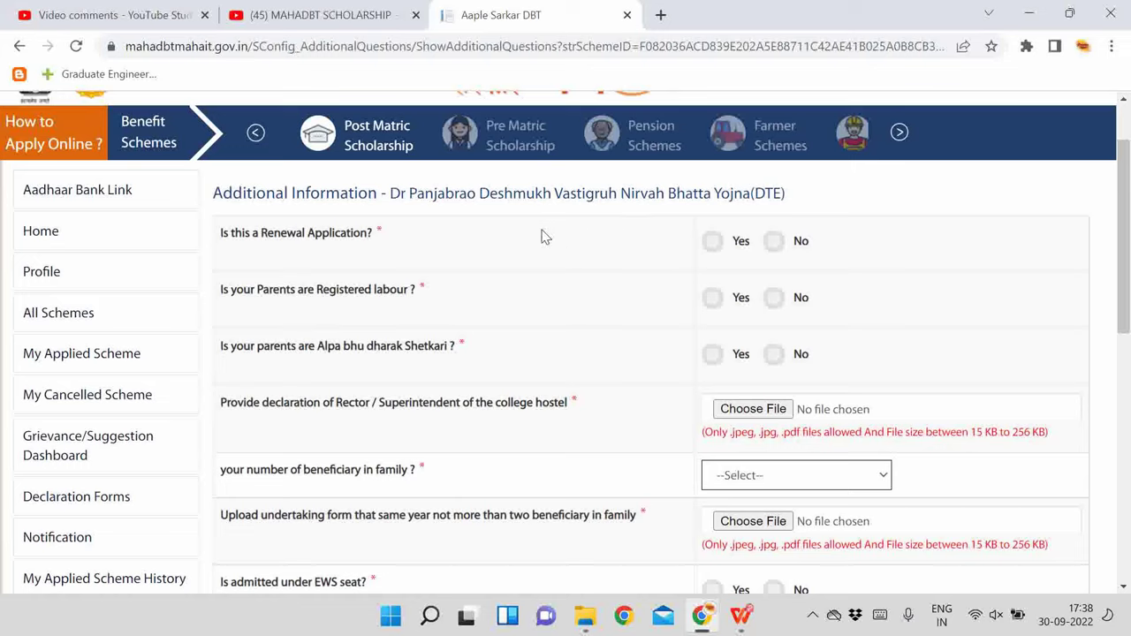
{"action": "left_click", "coordinate": [711, 240]}
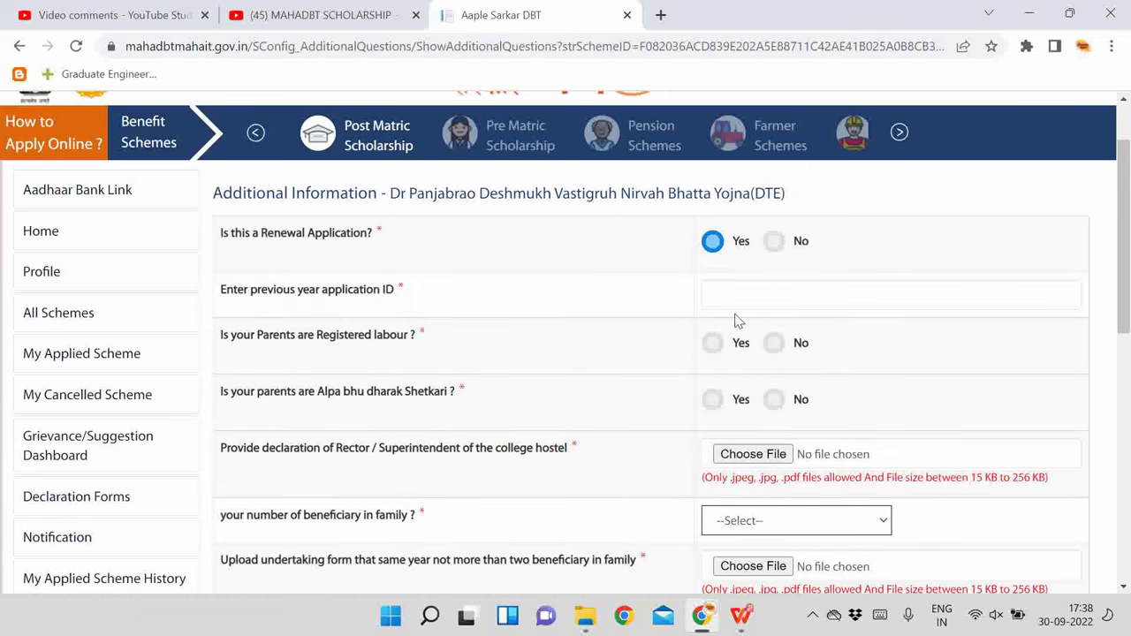
Answer No to the renewal application question and Yes to the parents being registered labour
{"action": "left_click", "coordinate": [771, 253]}
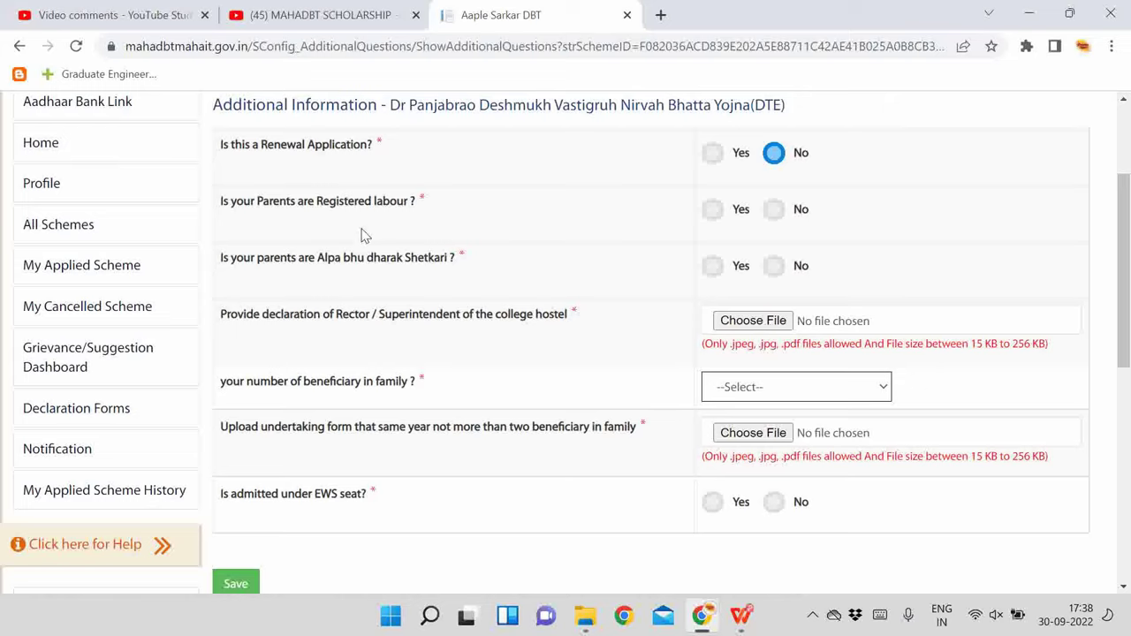
{"action": "left_click", "coordinate": [712, 212]}
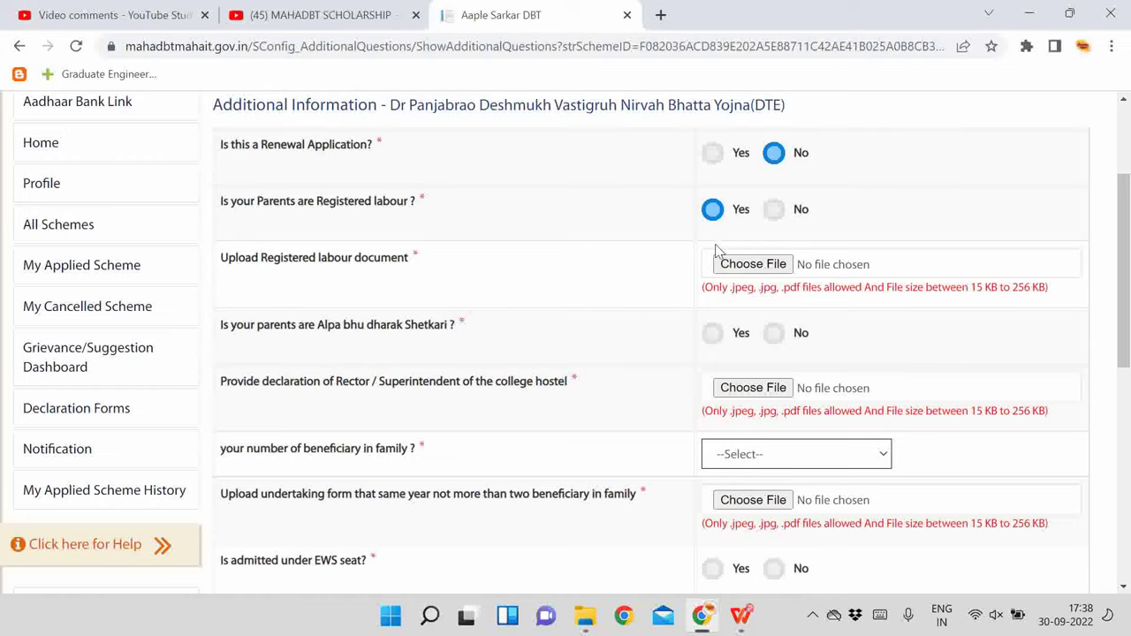
Answer No to the Alpa bhu dharak Shetkari question and upload download.pdf as the registered labour document
{"action": "scroll", "coordinate": [714, 264], "scroll_direction": "down", "scroll_amount": 1}
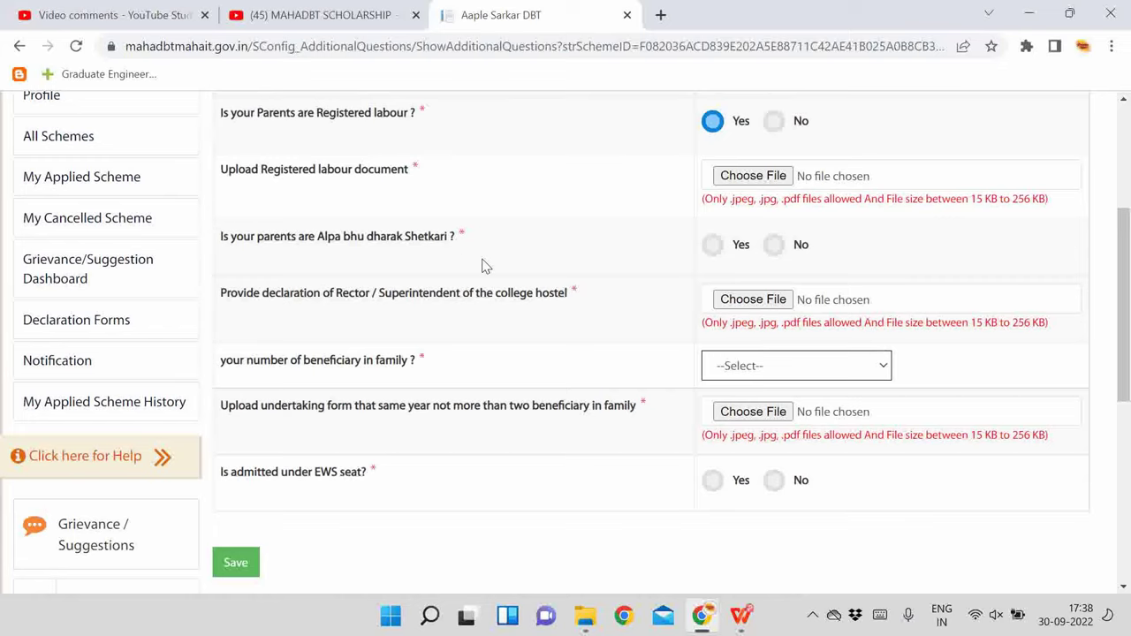
{"action": "left_click", "coordinate": [741, 255]}
{"action": "left_click", "coordinate": [775, 252]}
{"action": "scroll", "coordinate": [774, 284], "scroll_direction": "up", "scroll_amount": 1}
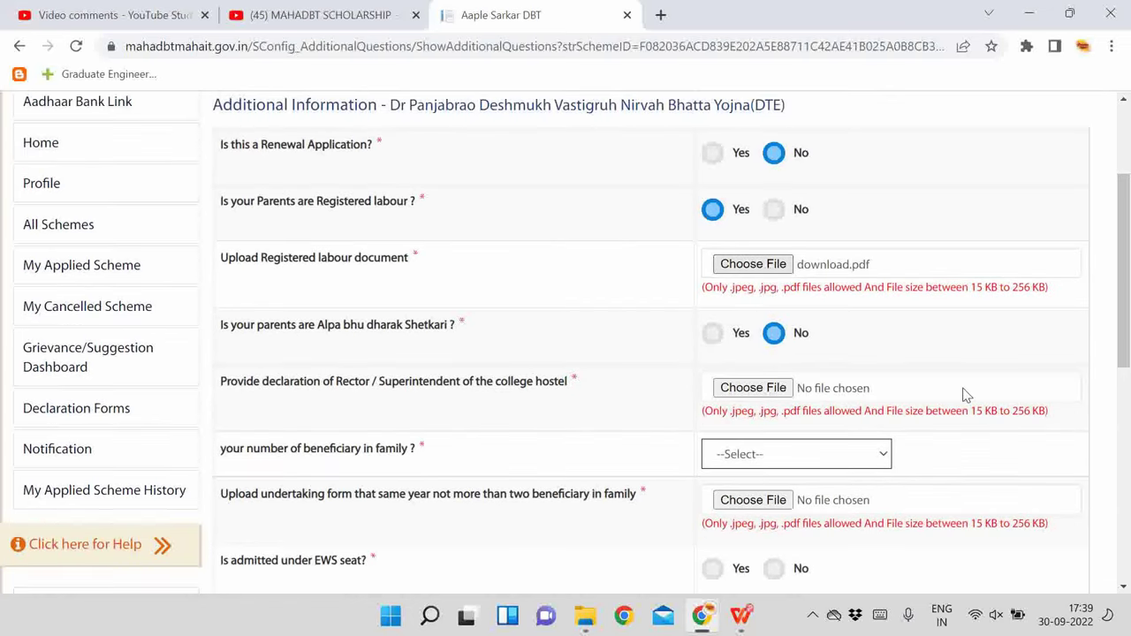
{"action": "left_click", "coordinate": [721, 145]}
Upload download.pdf from the Downloads folder as the declaration of the Rector / Superintendent of the college hostel
{"action": "scroll", "coordinate": [774, 331], "scroll_direction": "down", "scroll_amount": 1}
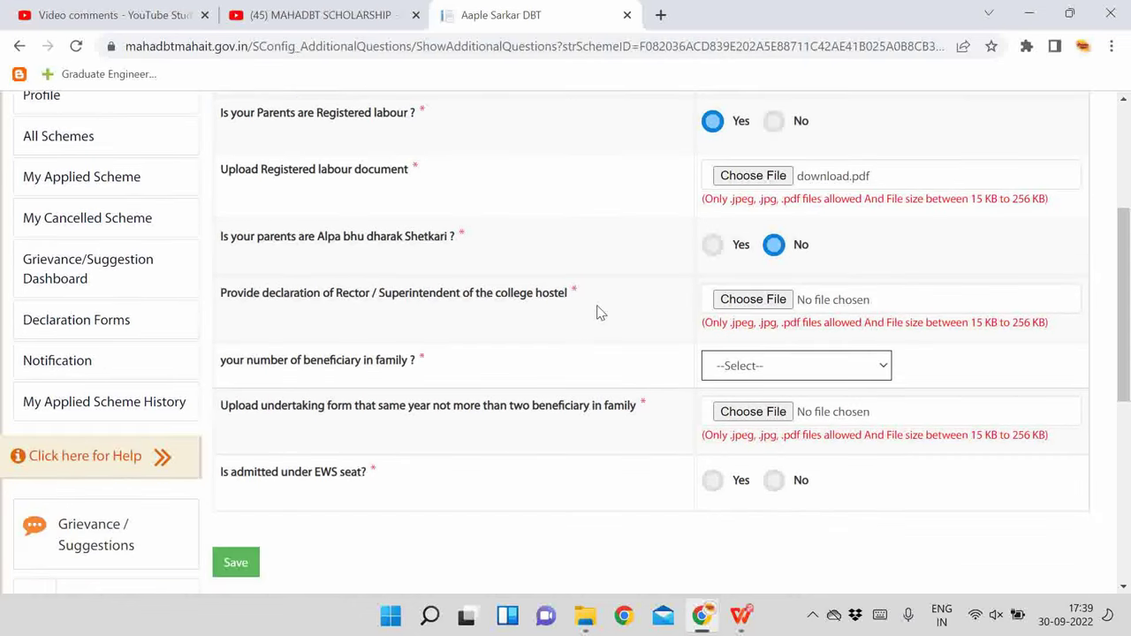
{"action": "left_click", "coordinate": [765, 306]}
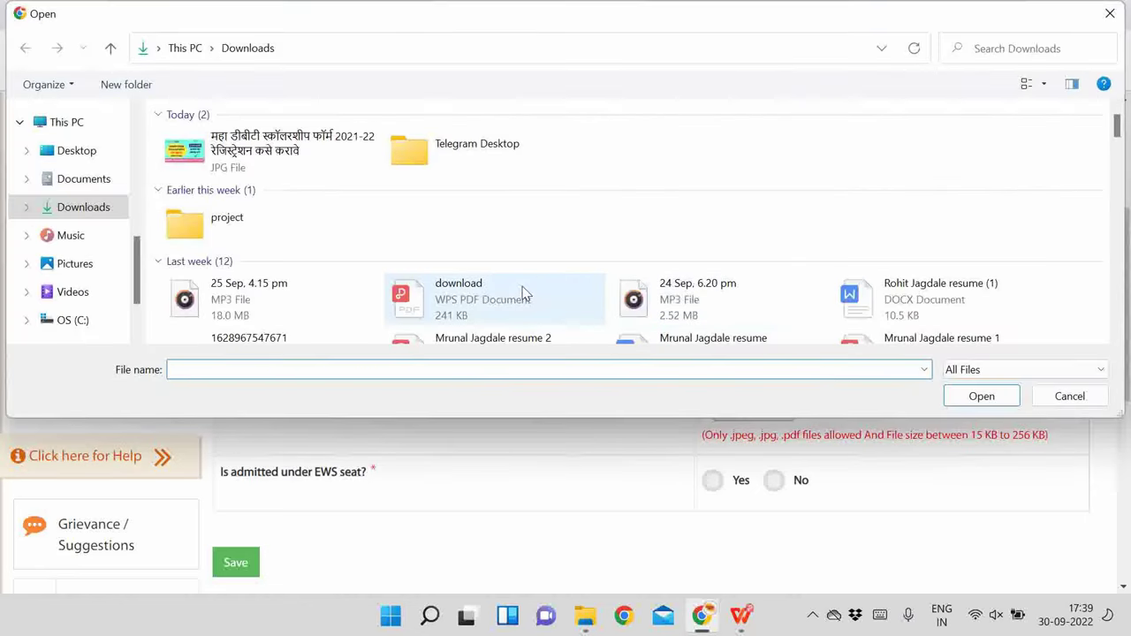
{"action": "left_click", "coordinate": [555, 301]}
{"action": "left_click", "coordinate": [1013, 403]}
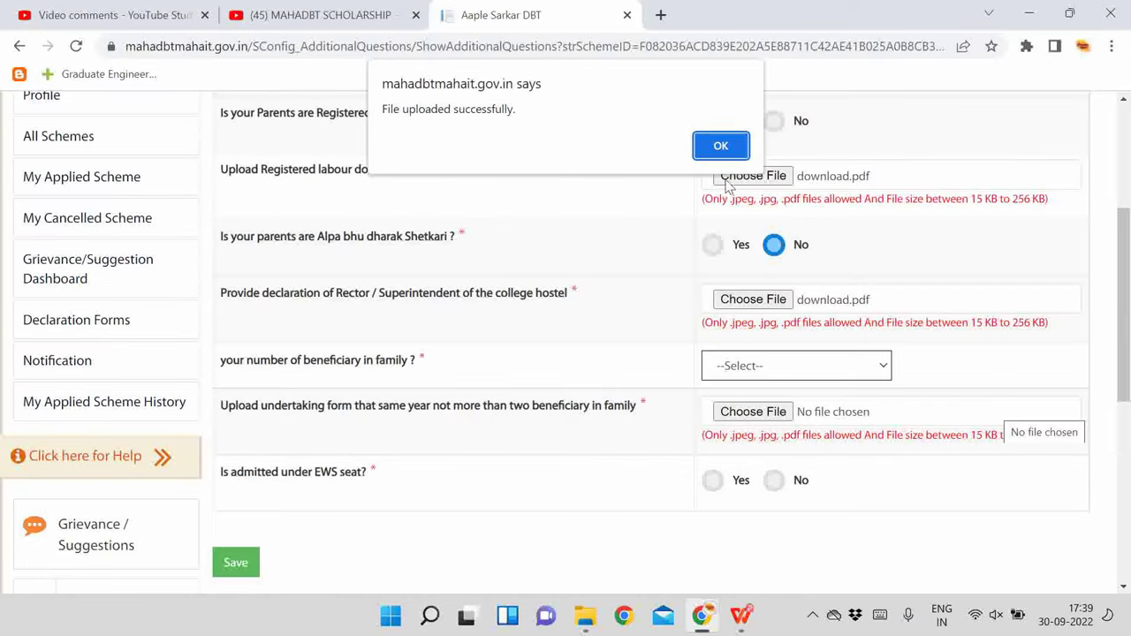
{"action": "left_click", "coordinate": [714, 148]}
Set the number of beneficiaries in the family to 1
{"action": "scroll", "coordinate": [848, 318], "scroll_direction": "down", "scroll_amount": 1}
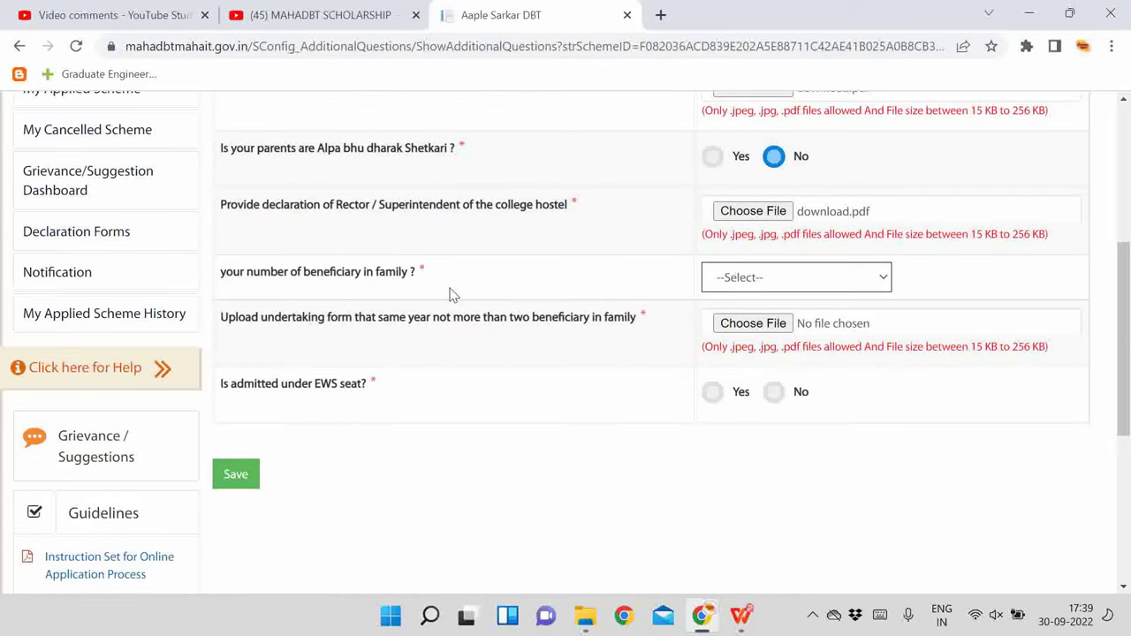
{"action": "left_click", "coordinate": [749, 284]}
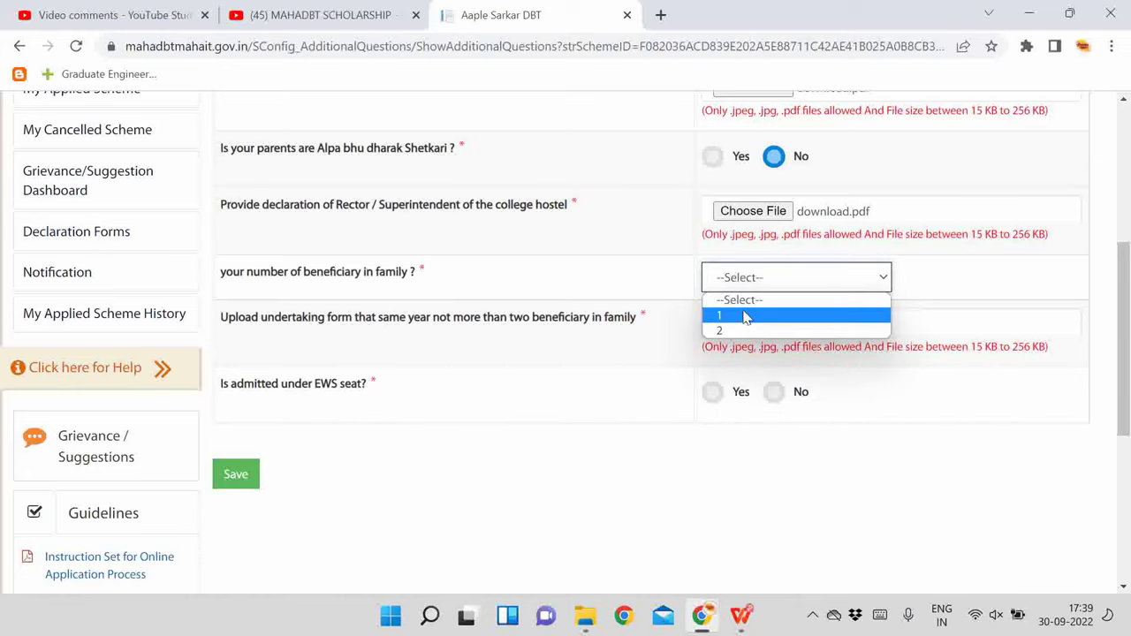
{"action": "left_click", "coordinate": [745, 317]}
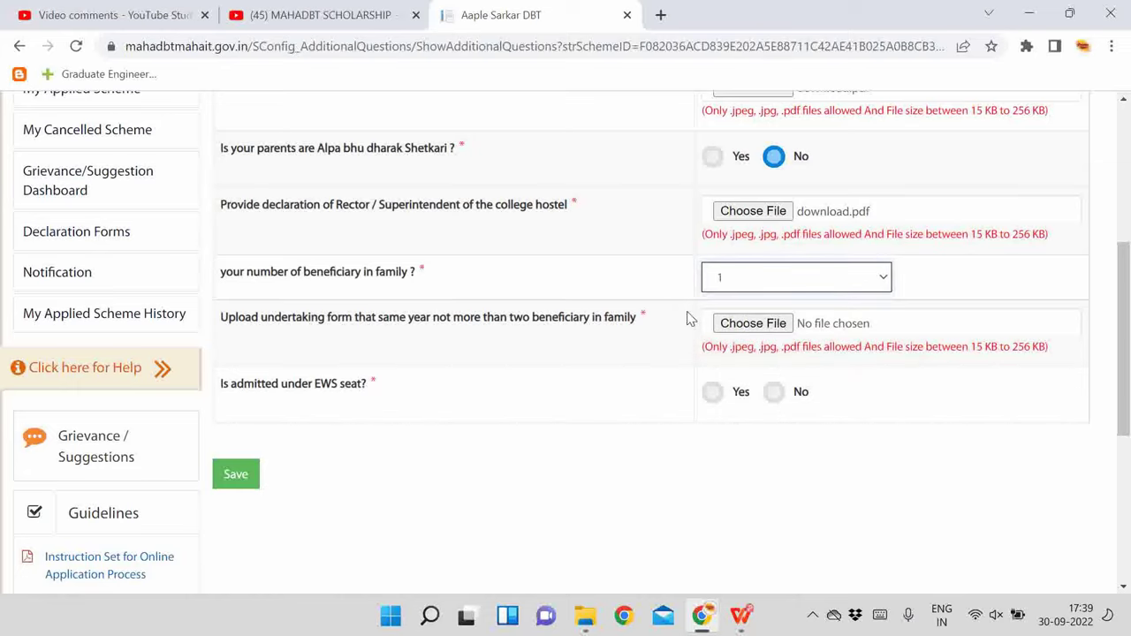
Upload the declaration image from the Scholarship 2023 folder as the undertaking for not more than two beneficiaries in the family
{"action": "left_click", "coordinate": [752, 324]}
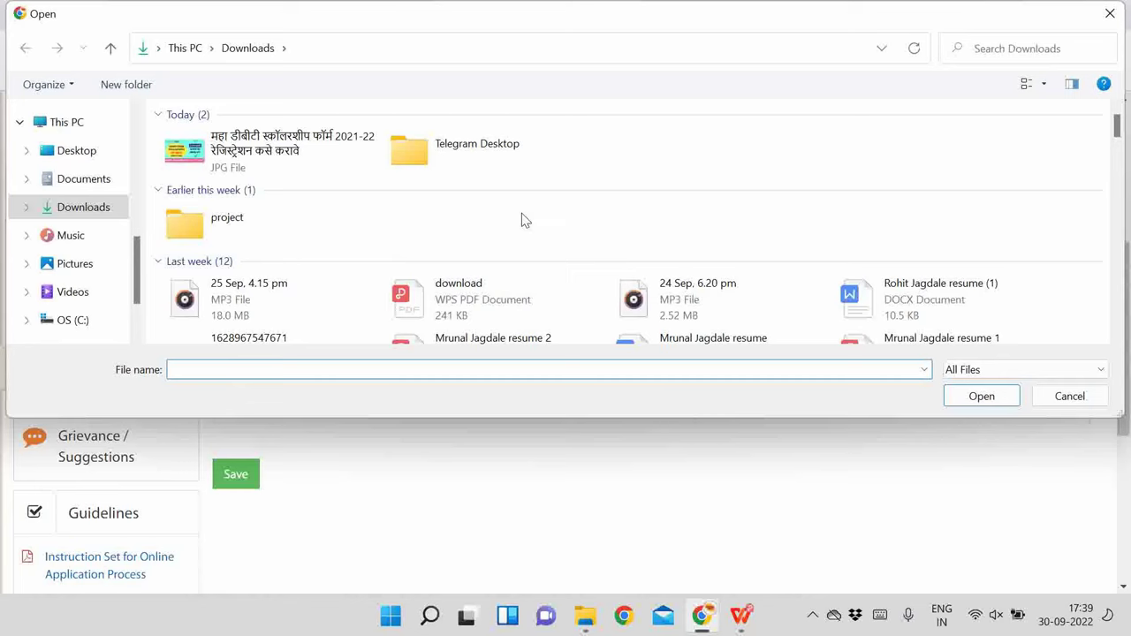
{"action": "scroll", "coordinate": [522, 217], "scroll_direction": "down", "scroll_amount": 3}
{"action": "double_click", "coordinate": [848, 188]}
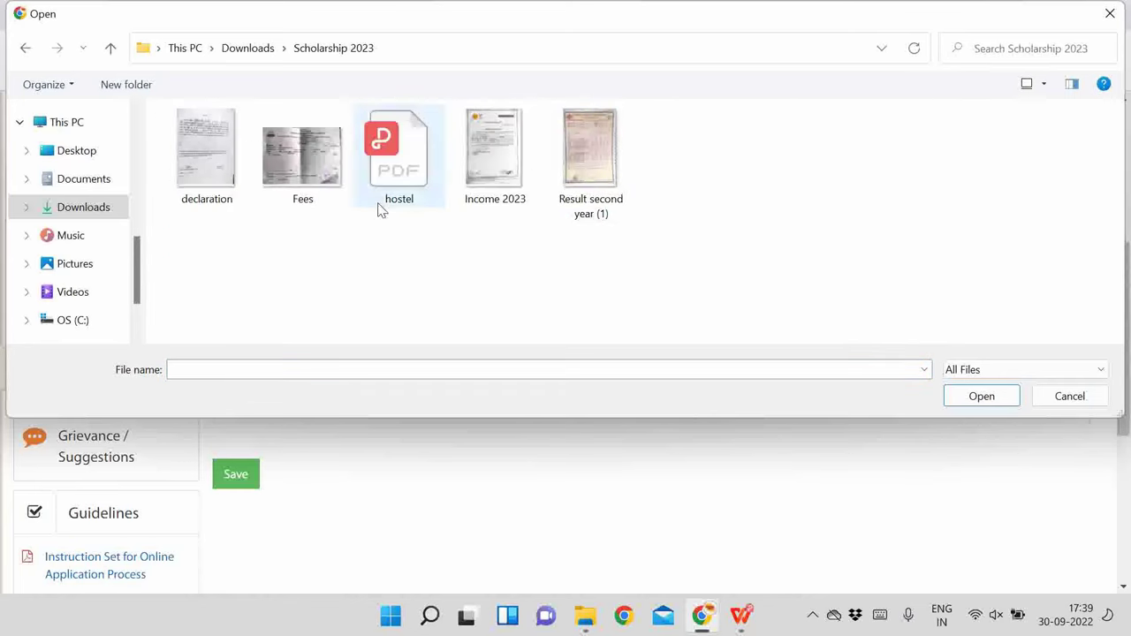
{"action": "left_click", "coordinate": [189, 200]}
{"action": "left_click", "coordinate": [979, 397]}
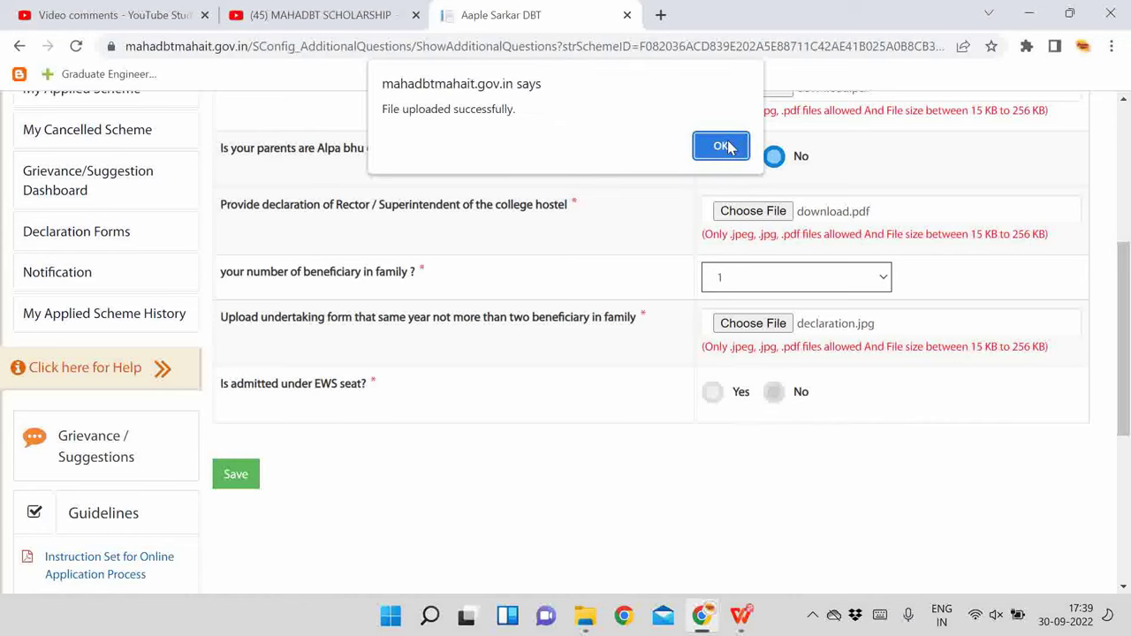
{"action": "left_click", "coordinate": [719, 135]}
Answer No to being admitted under an EWS seat and save the additional information
{"action": "scroll", "coordinate": [542, 356], "scroll_direction": "down", "scroll_amount": 1}
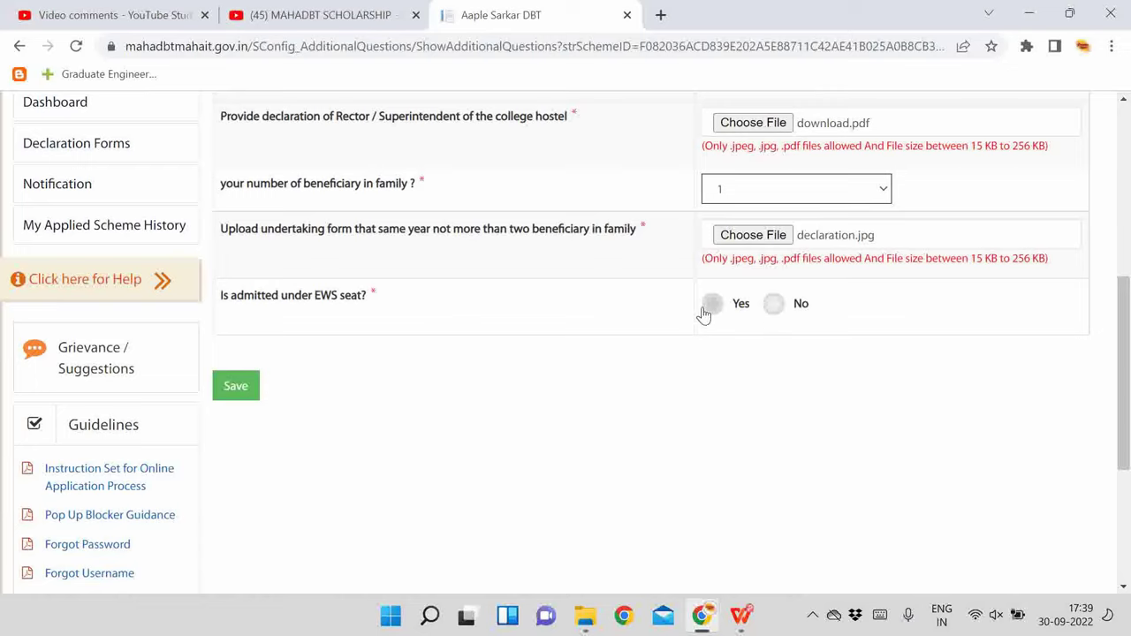
{"action": "left_click", "coordinate": [772, 305]}
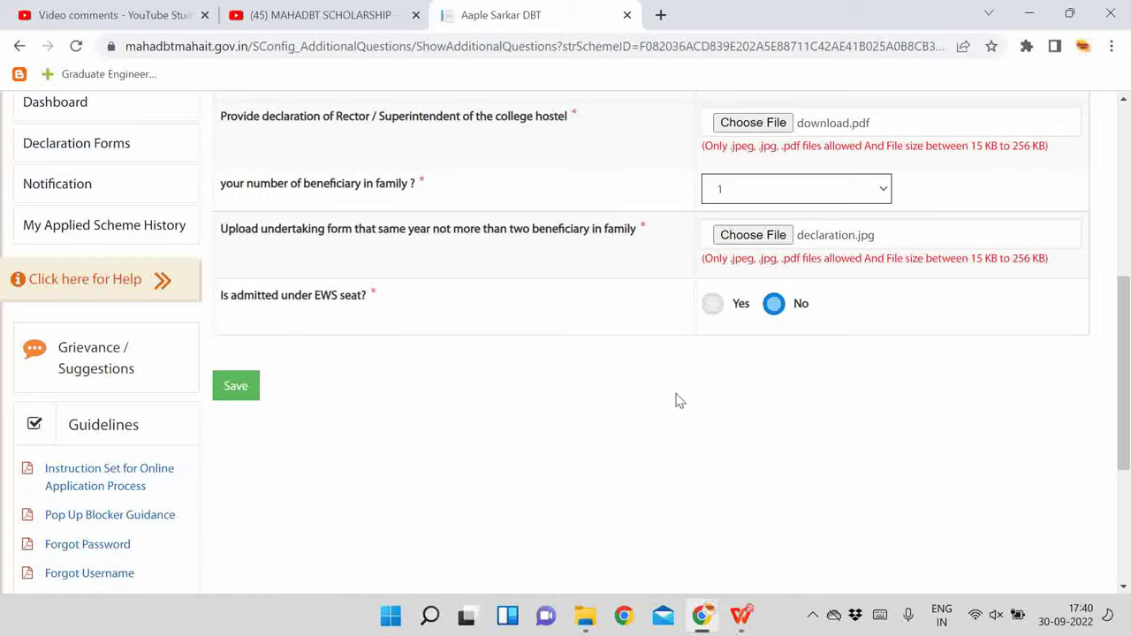
{"action": "left_click", "coordinate": [236, 386]}
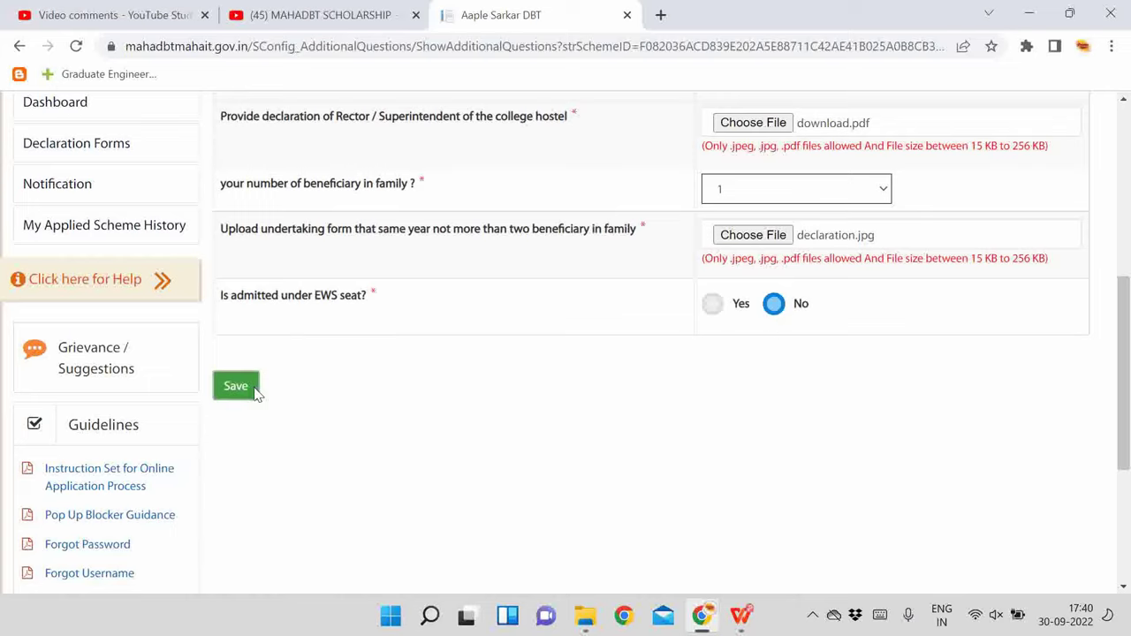
Review the application preview through to the declaration and agree to the scholarship's terms and conditions
{"action": "scroll", "coordinate": [693, 392], "scroll_direction": "down", "scroll_amount": 8}
{"action": "scroll", "coordinate": [693, 386], "scroll_direction": "down", "scroll_amount": 4}
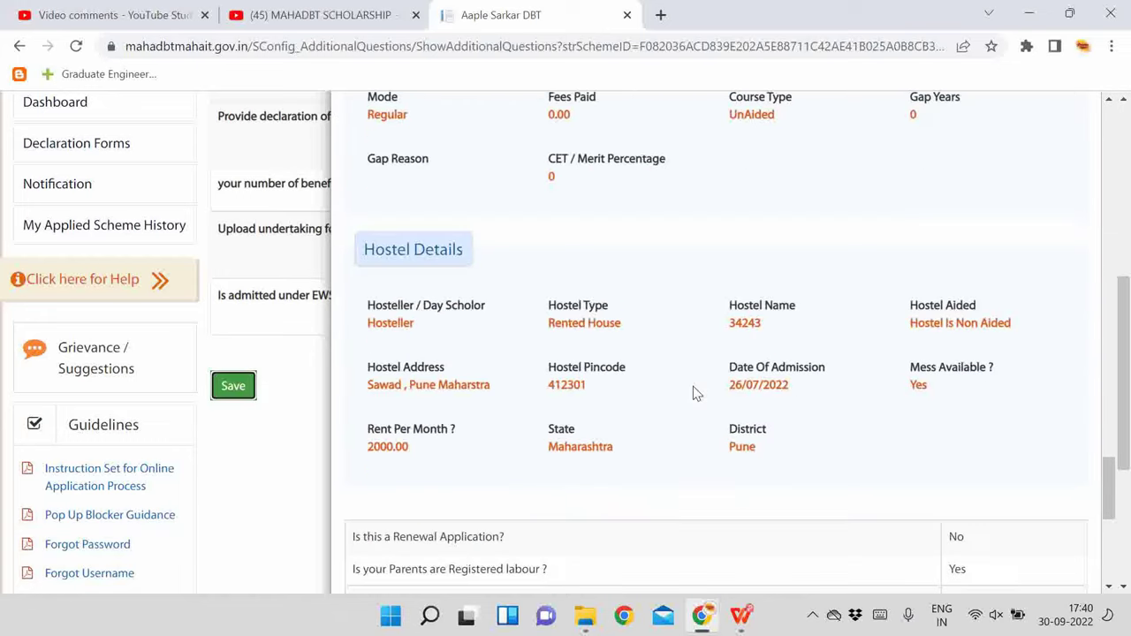
{"action": "scroll", "coordinate": [693, 386], "scroll_direction": "down", "scroll_amount": 3}
{"action": "scroll", "coordinate": [693, 386], "scroll_direction": "down", "scroll_amount": 2}
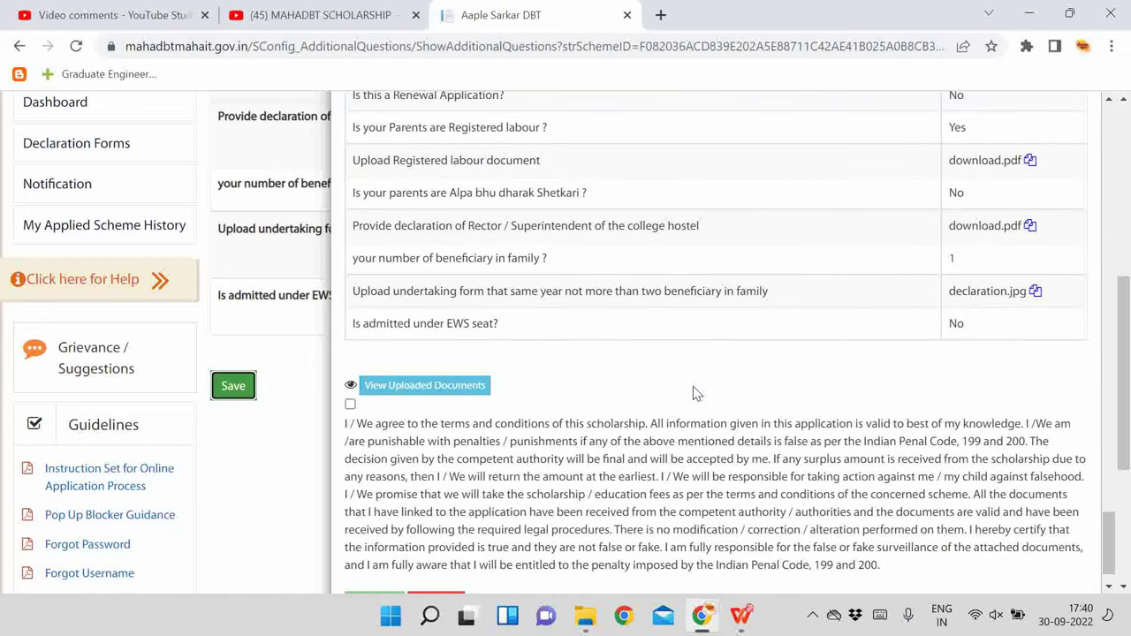
{"action": "scroll", "coordinate": [534, 408], "scroll_direction": "down", "scroll_amount": 1}
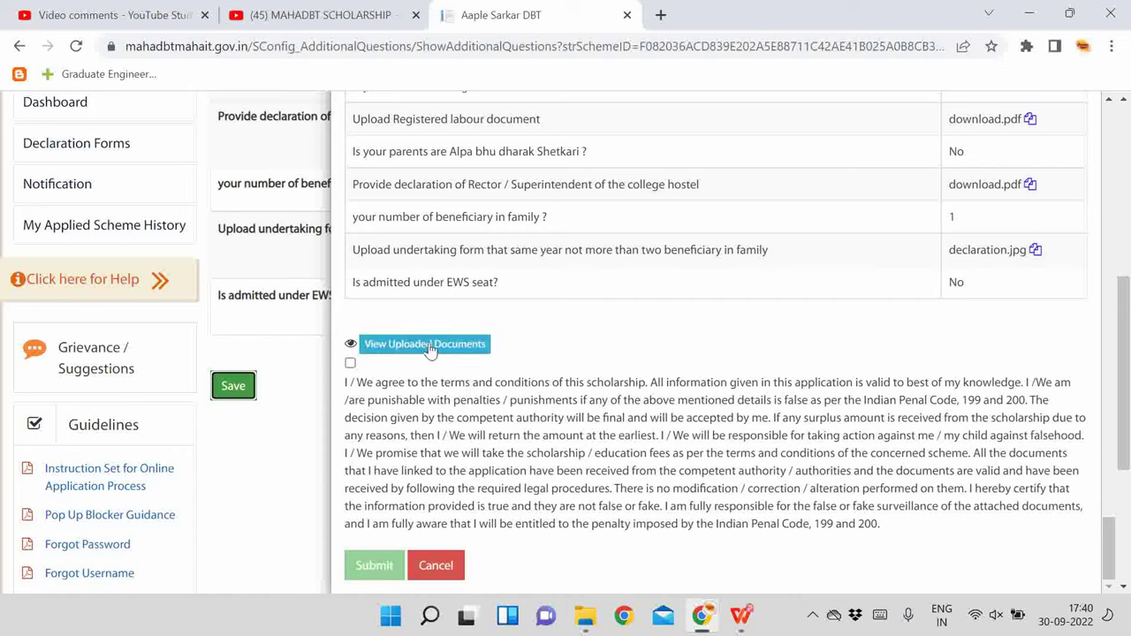
{"action": "scroll", "coordinate": [428, 350], "scroll_direction": "down", "scroll_amount": 1}
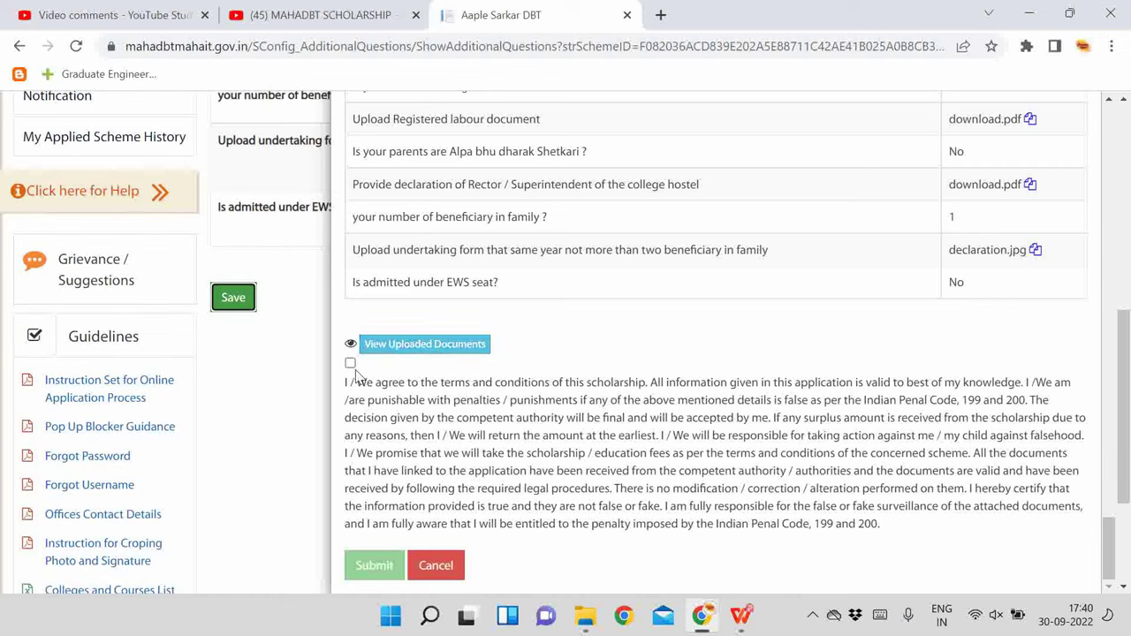
{"action": "left_click", "coordinate": [350, 363]}
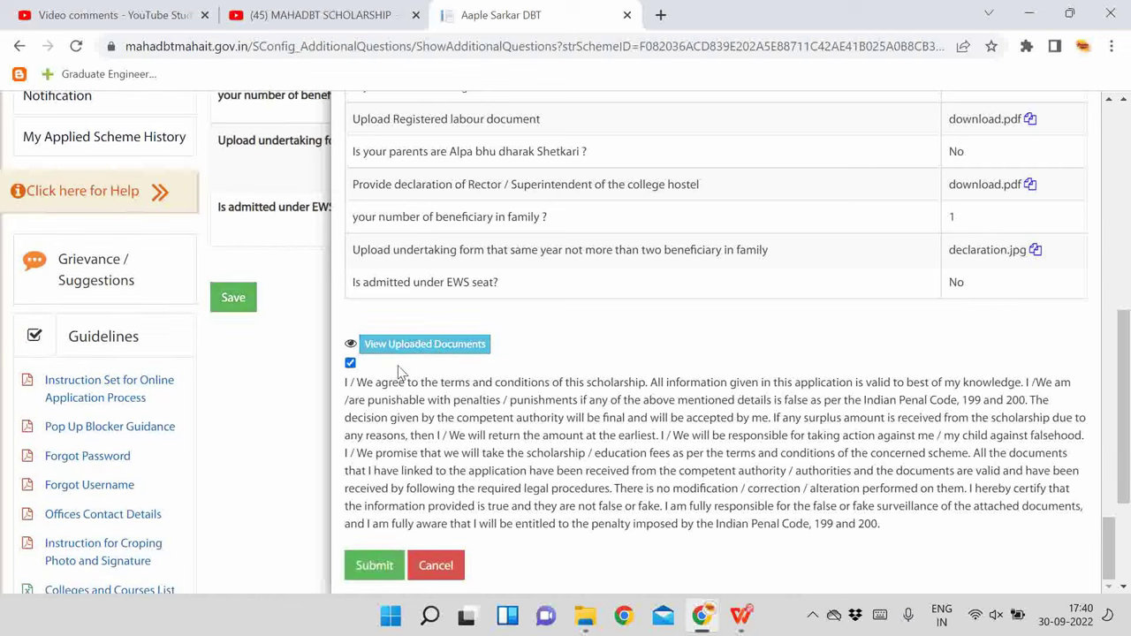
{"action": "scroll", "coordinate": [506, 369], "scroll_direction": "down", "scroll_amount": 2}
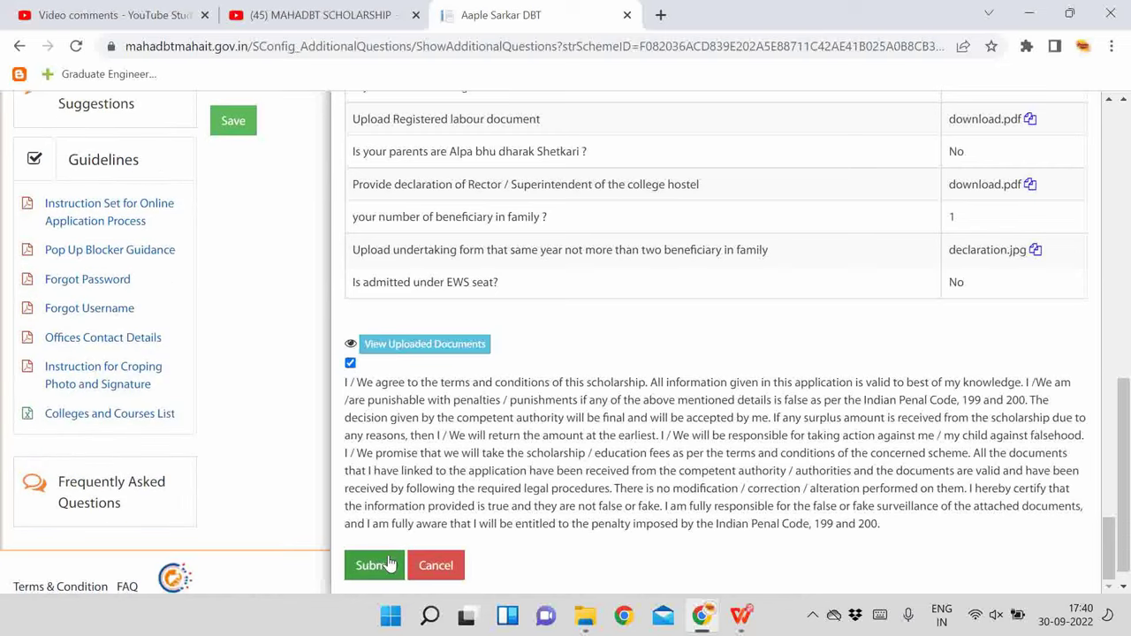